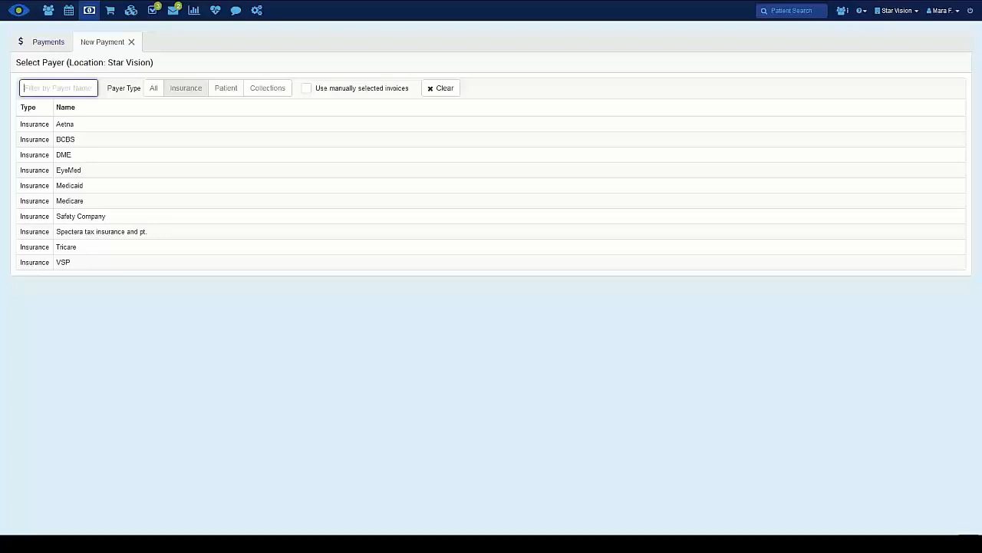
Select VSP as the insurance payer and enter the check total from the VSP EOB, 461.21, as the payment amount.
click(69, 263)
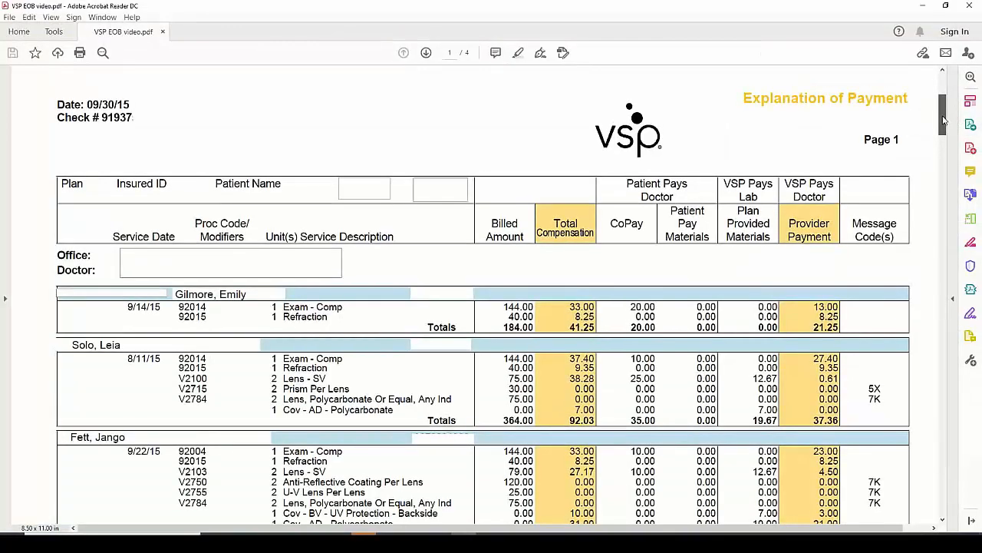
drag(944, 122, 947, 369)
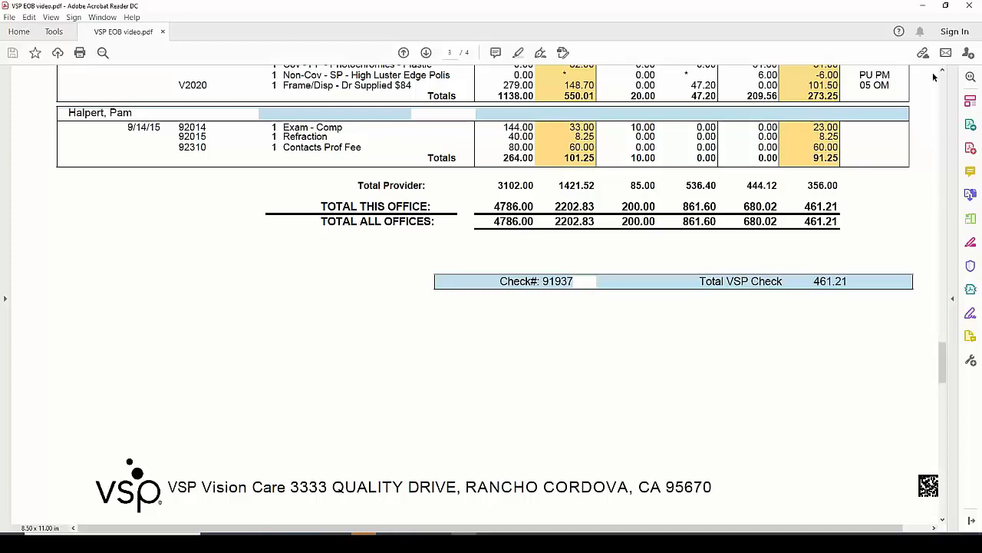
click(924, 8)
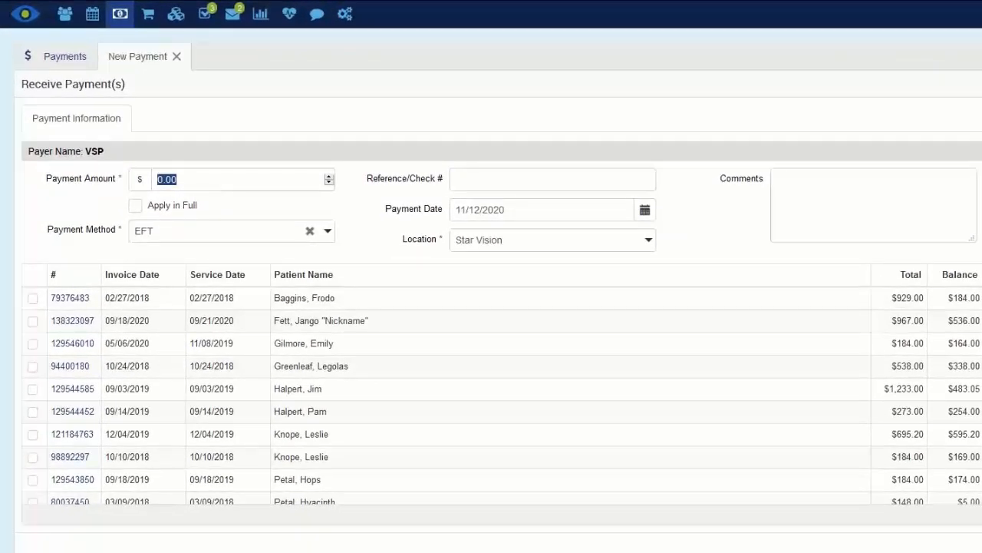
text(461.21)
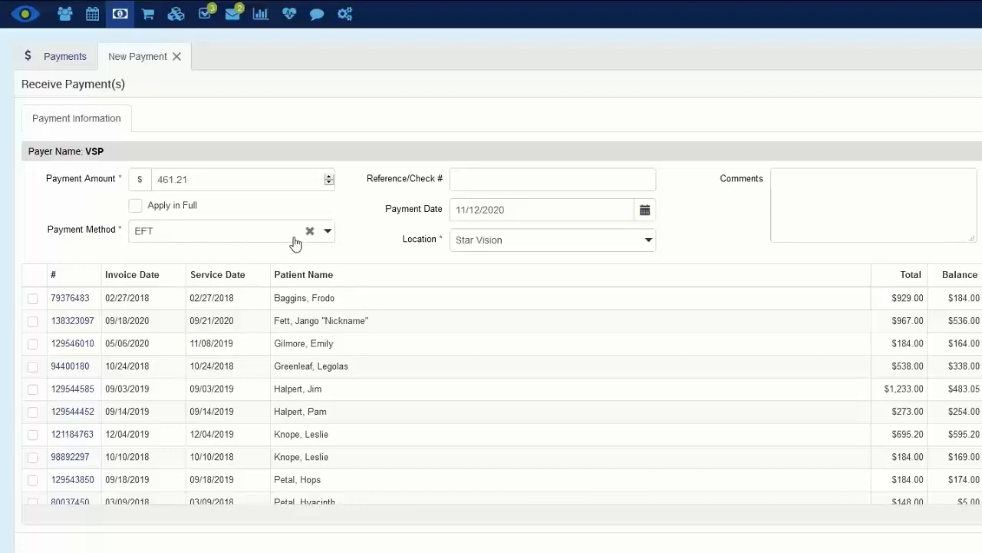
Set the payment method to Check and enter the EOB's check number as the payment reference.
click(328, 234)
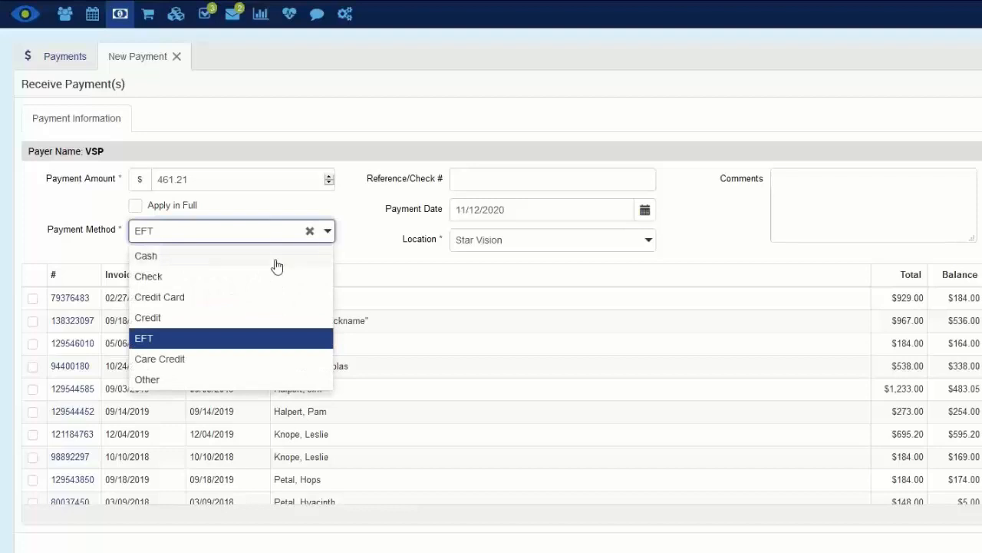
click(153, 277)
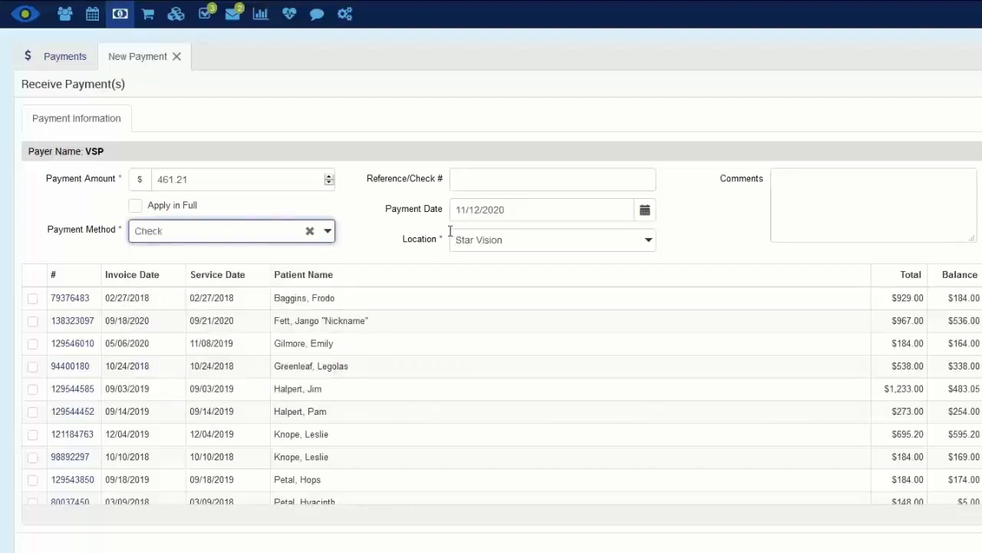
click(481, 178)
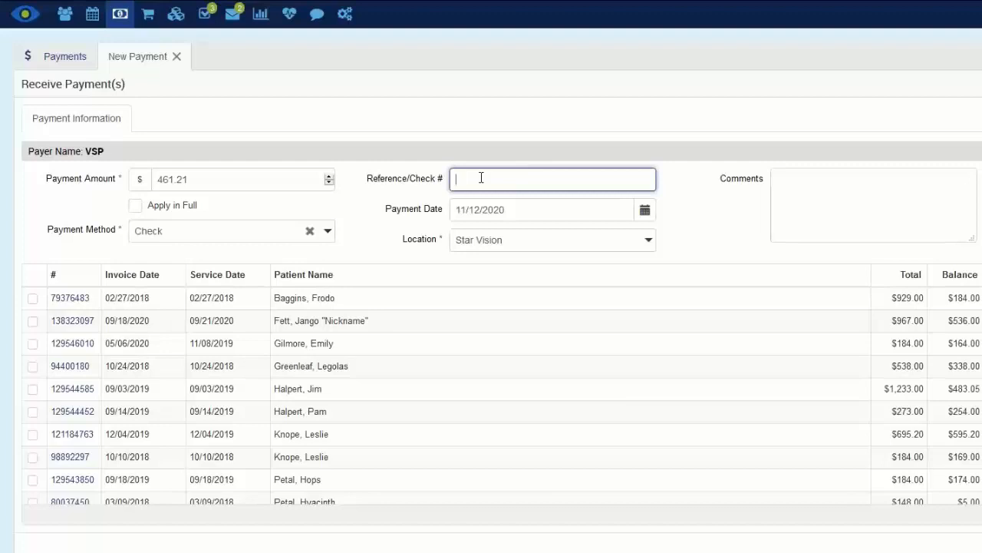
text(91937)
Set the payment date to 10/31/2020 and the location to Billing Location.
click(646, 212)
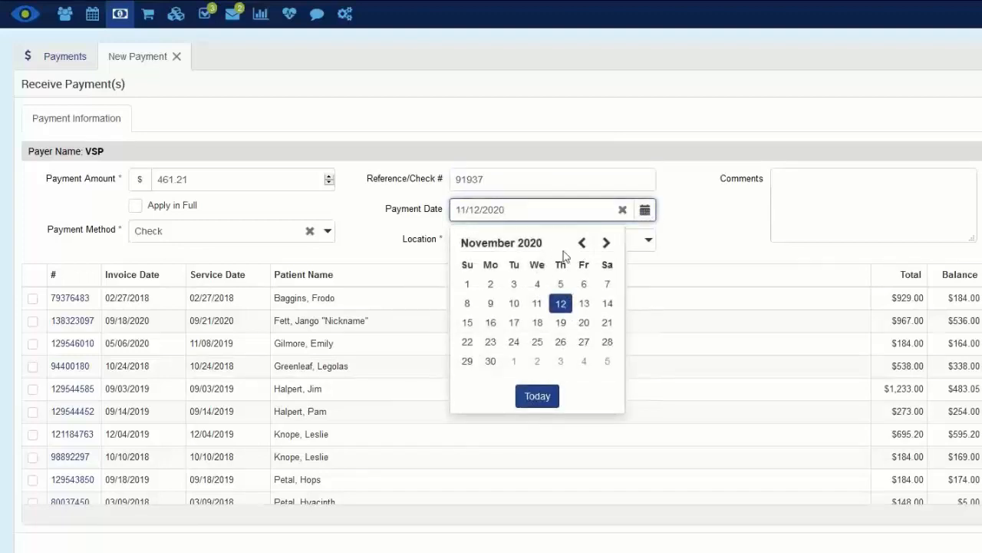
click(582, 243)
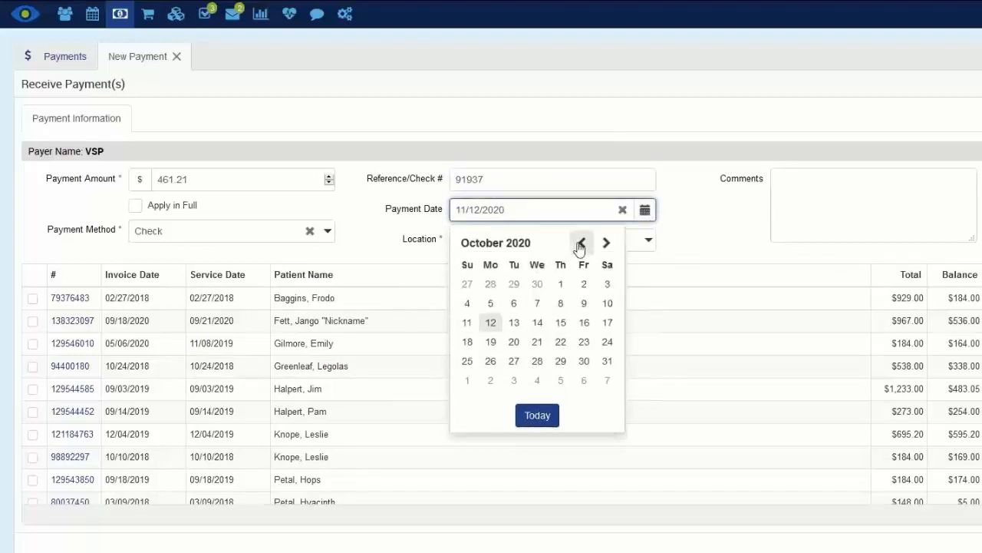
click(608, 360)
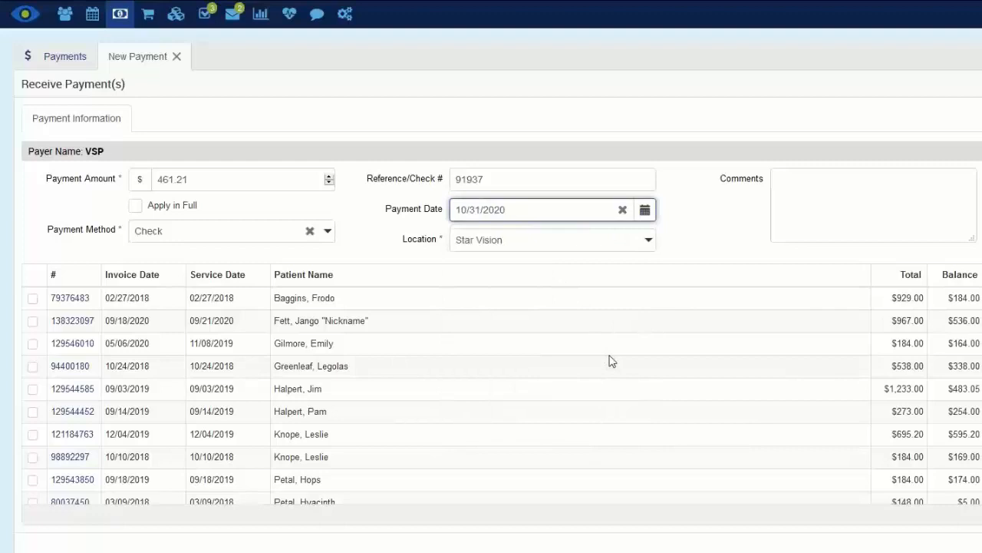
click(648, 241)
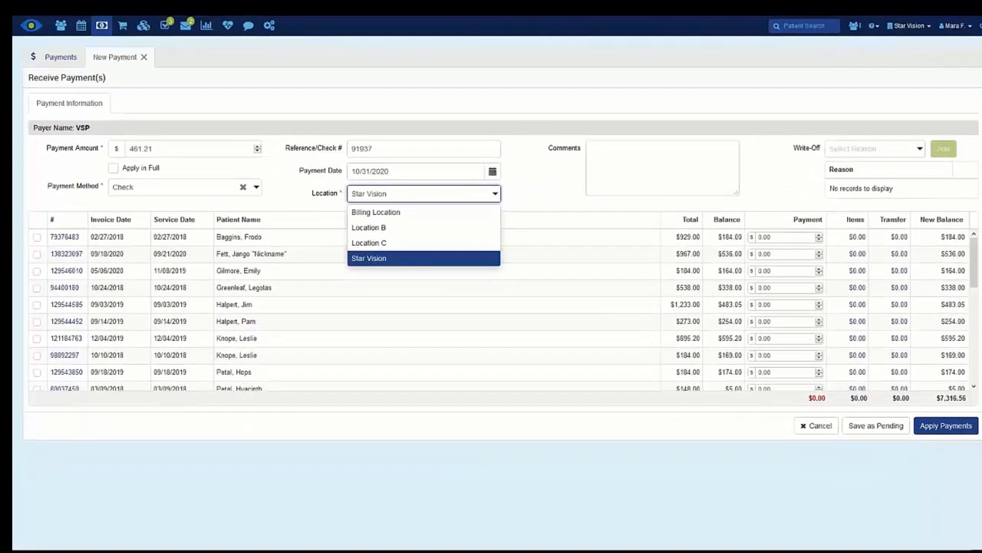
key(Escape)
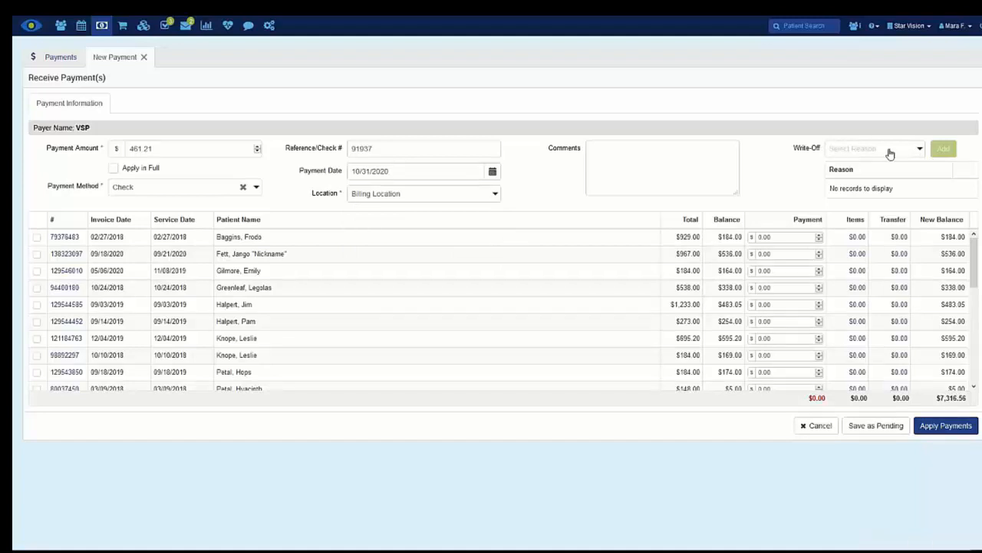
Add Lab charge and Vision write-off as write-off reasons for the new VSP payment.
click(890, 154)
click(919, 149)
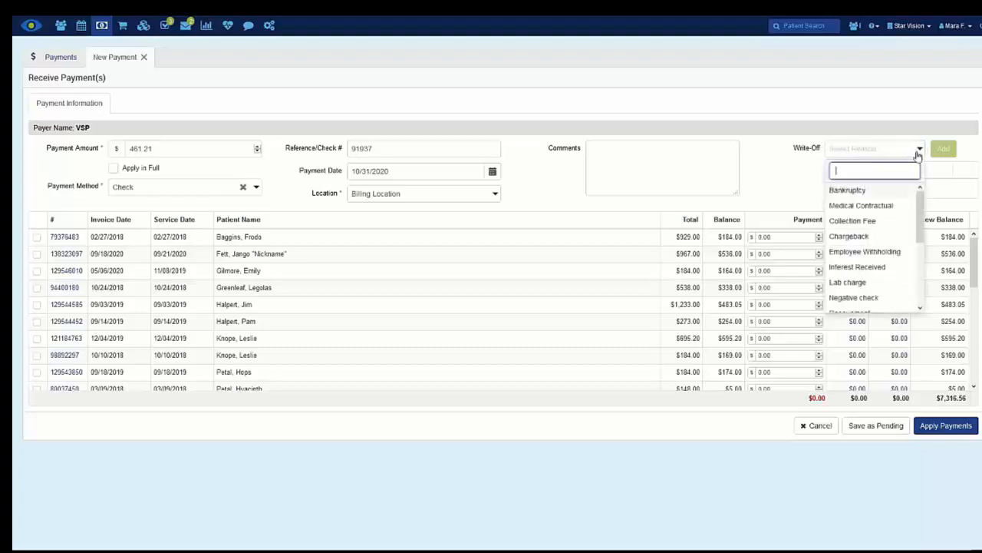
click(865, 284)
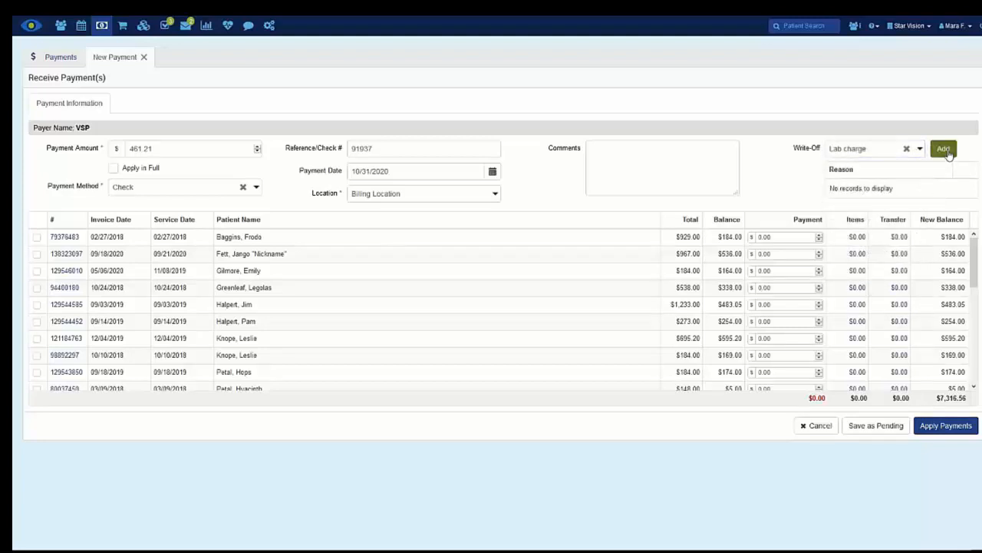
click(947, 151)
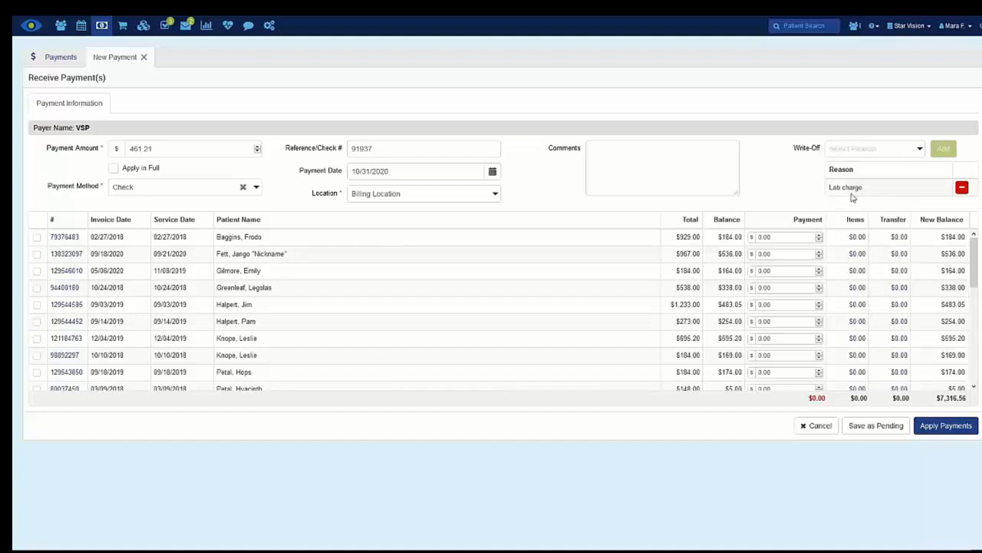
click(907, 150)
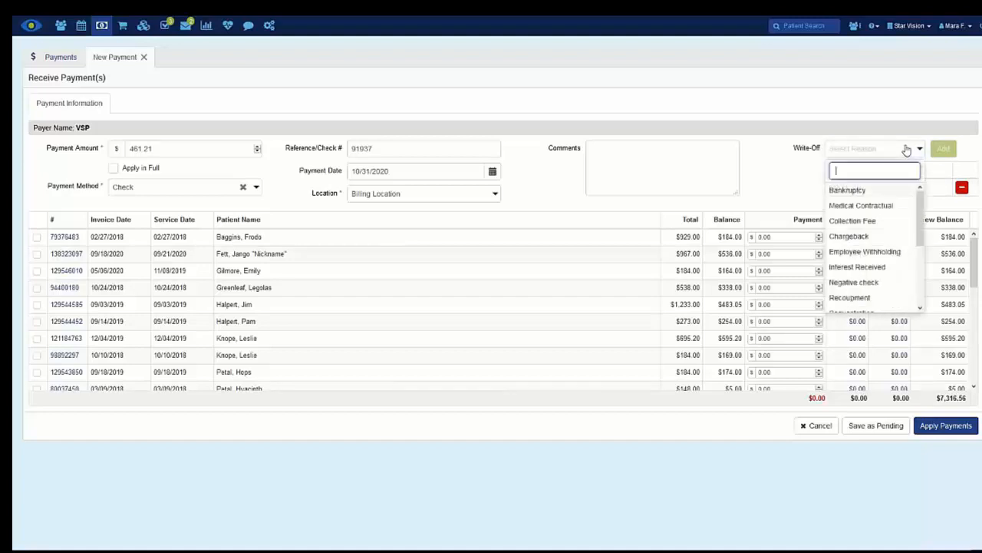
scroll(865, 272, down, 1)
scroll(865, 273, down, 2)
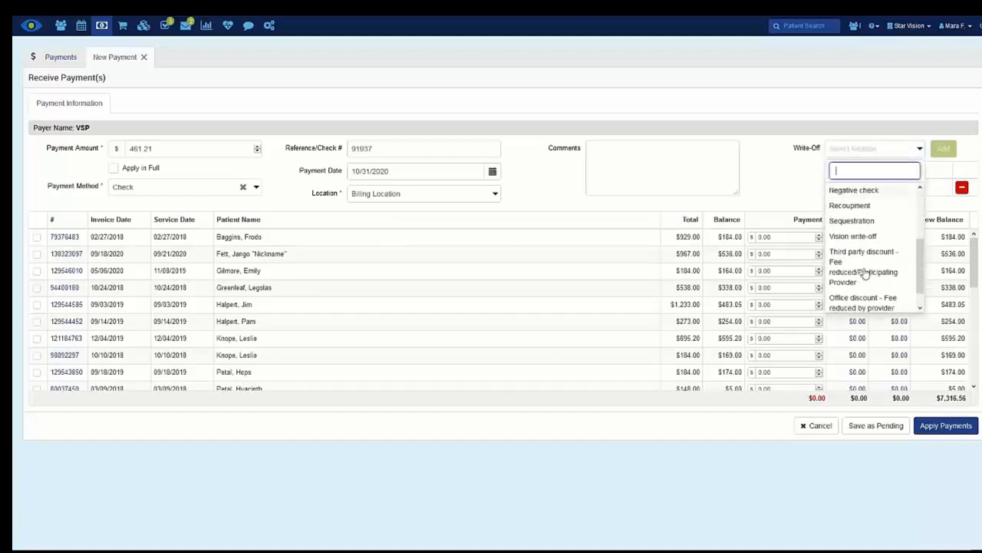
click(858, 236)
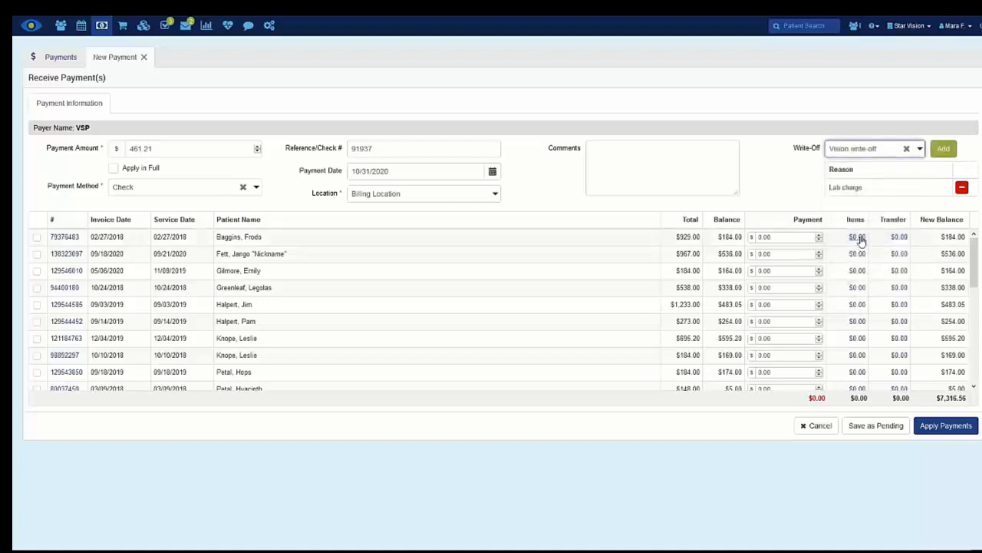
click(944, 148)
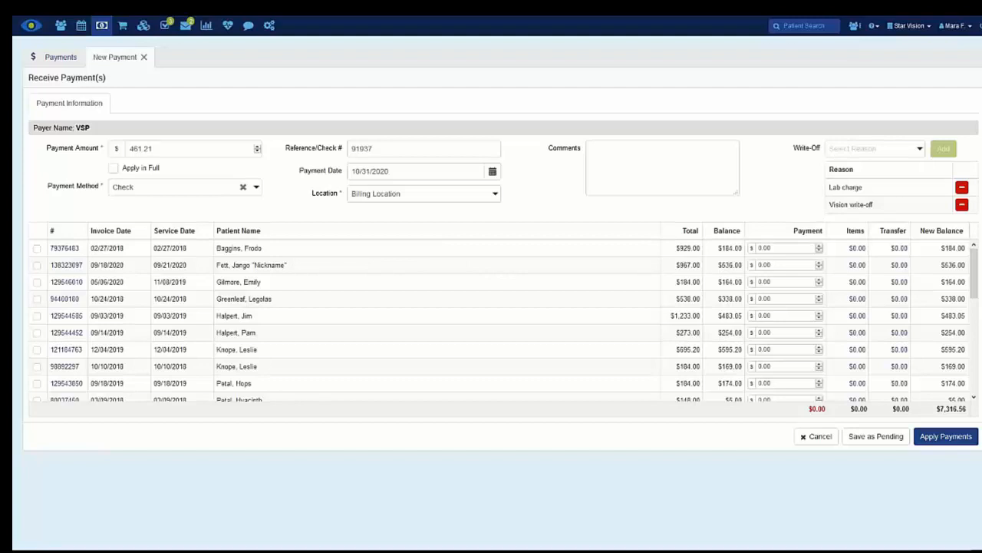
Save the payment as pending, then search the pending payments and reopen the VSP payment dated 10/31/2020.
click(873, 438)
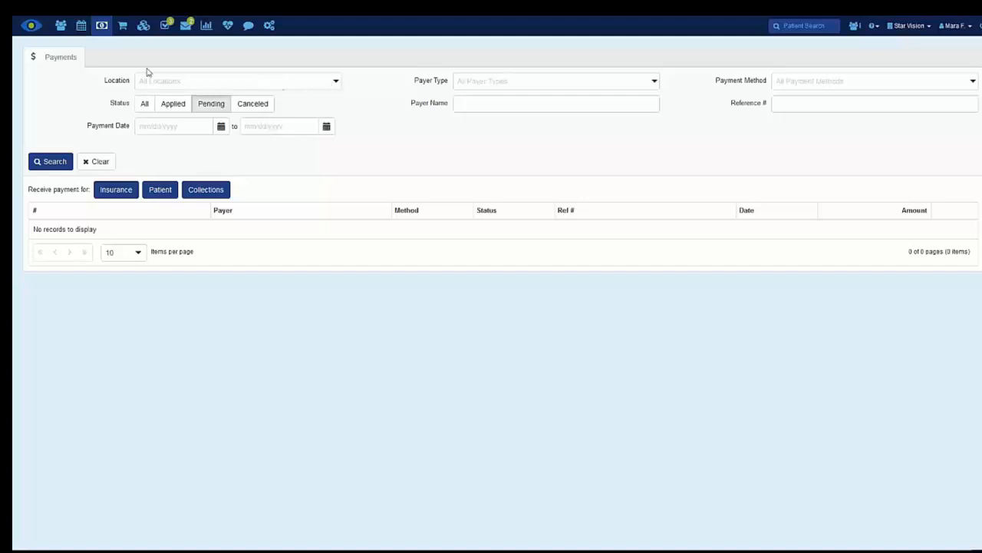
click(48, 170)
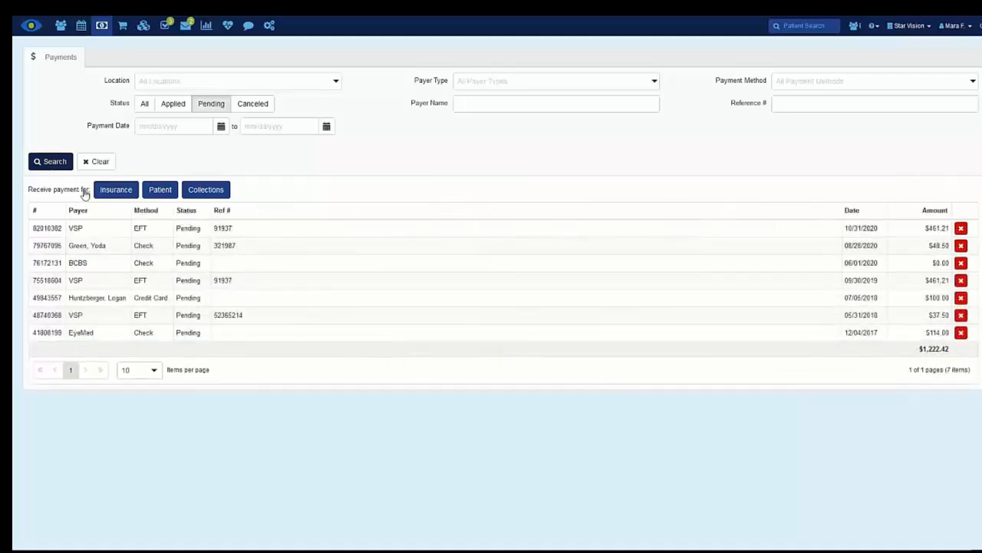
click(158, 228)
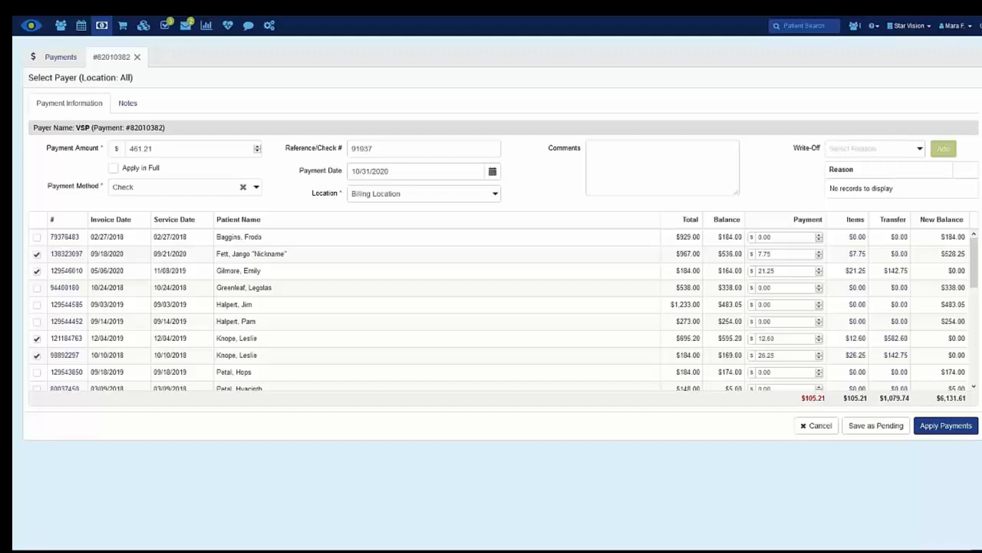
Add the Lab charge and Vision write-off reasons to the reopened pending VSP payment.
click(903, 152)
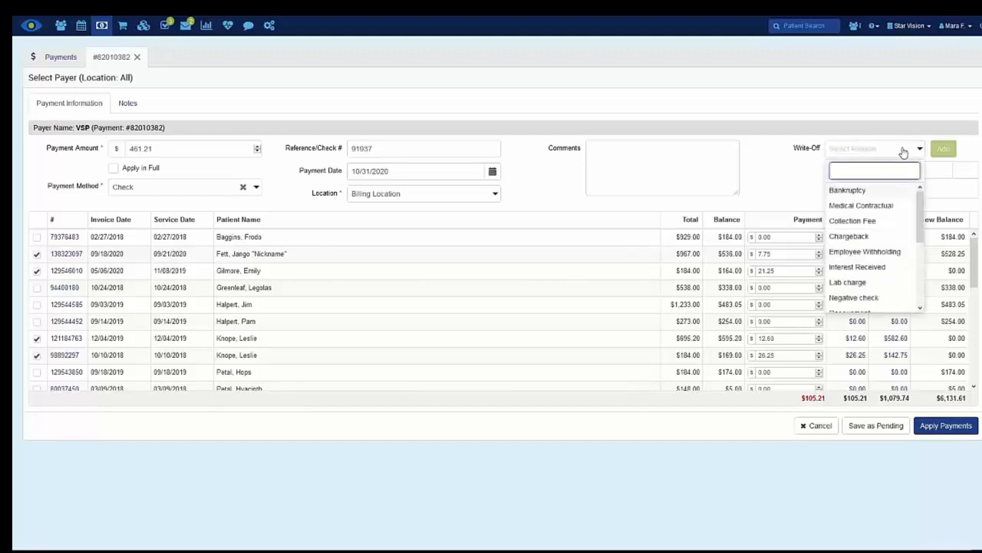
click(851, 284)
click(945, 151)
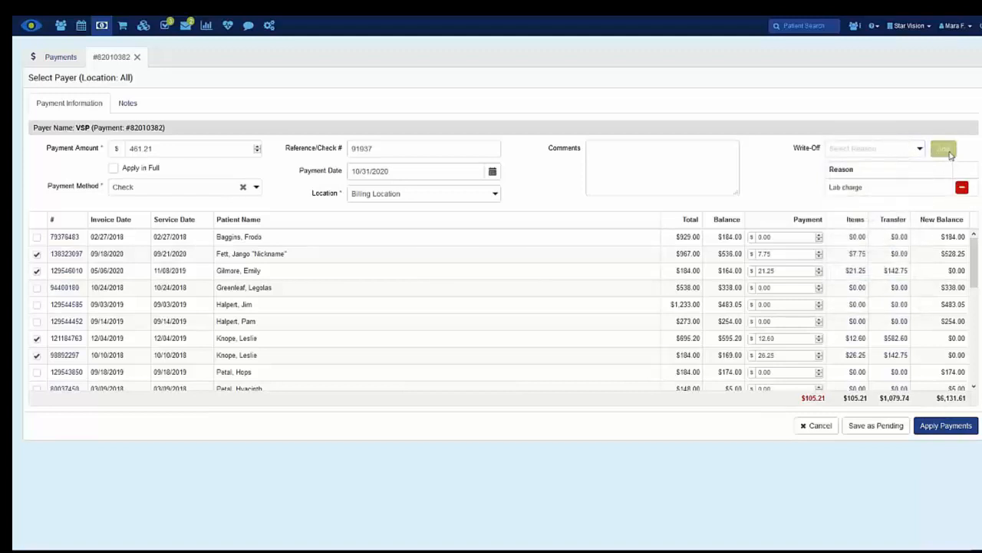
click(917, 152)
scroll(875, 230, down, 3)
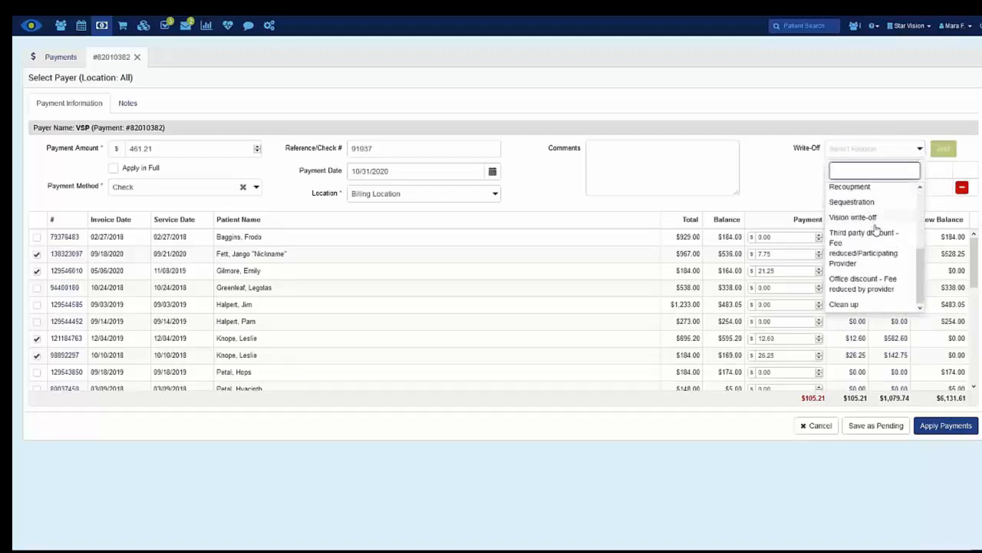
click(867, 217)
click(944, 148)
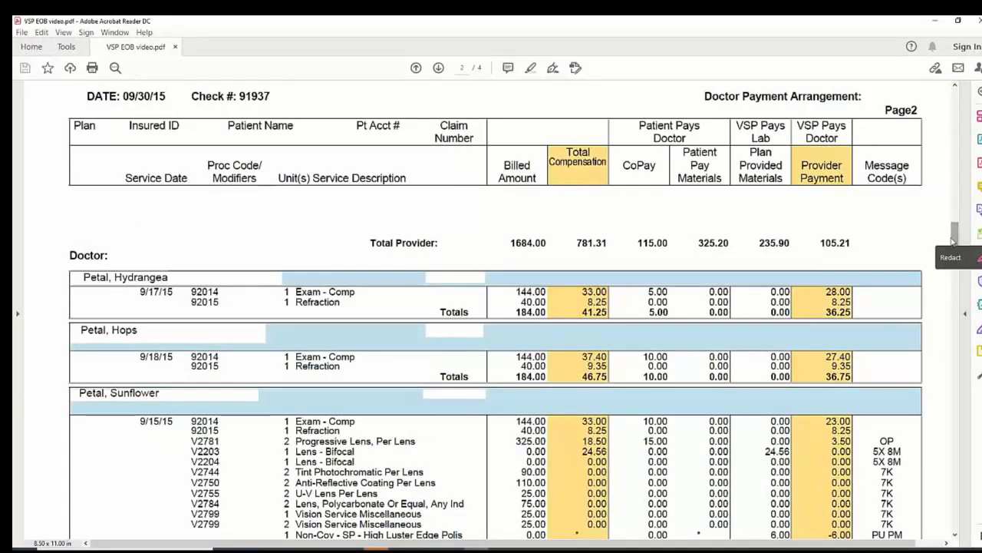
Review the provider payment total and the first patient's copay and payment amounts on page 2 of the VSP EOB PDF.
mouse_move(953, 243)
mouse_down()
mouse_move(956, 92)
mouse_move(956, 245)
mouse_up()
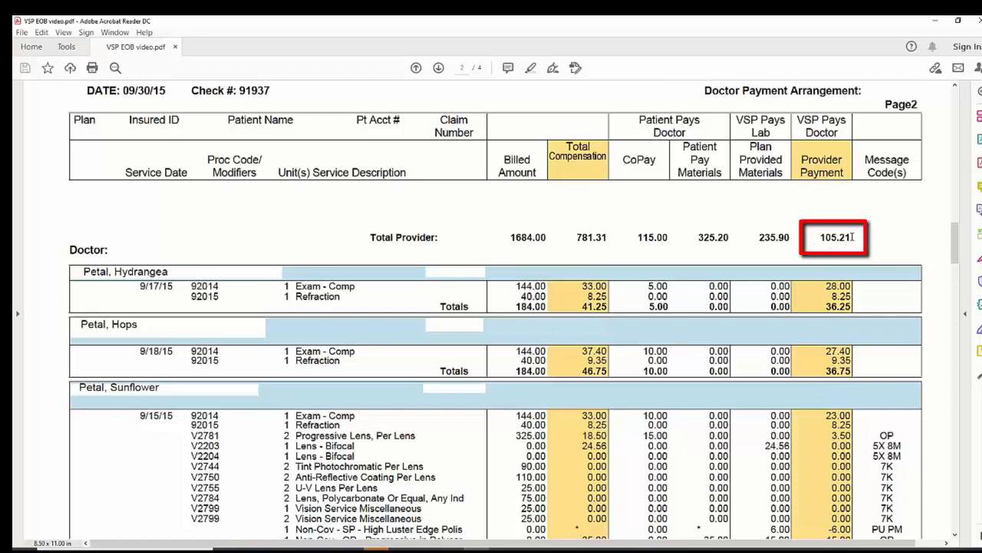
drag(852, 237, 819, 239)
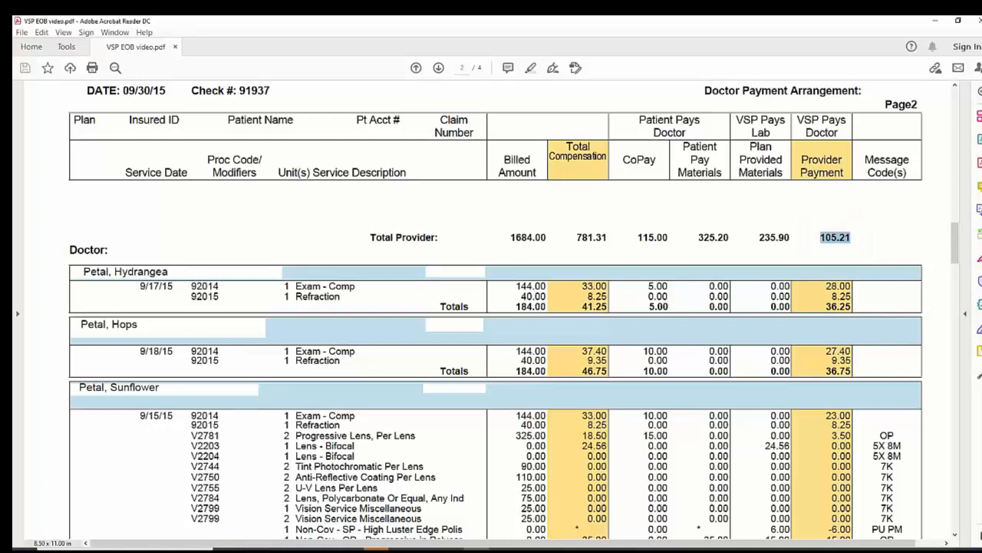
scroll(951, 307, down, 1)
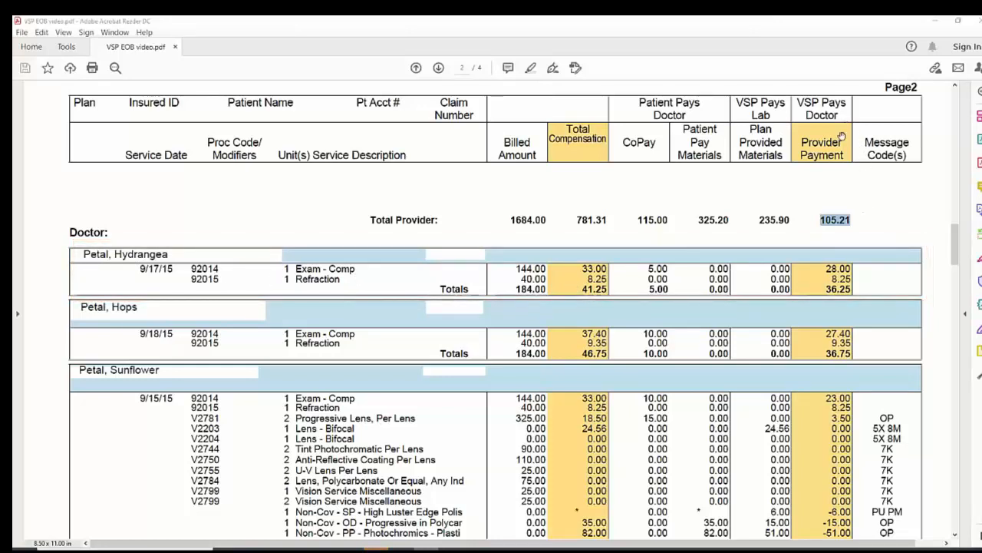
click(866, 271)
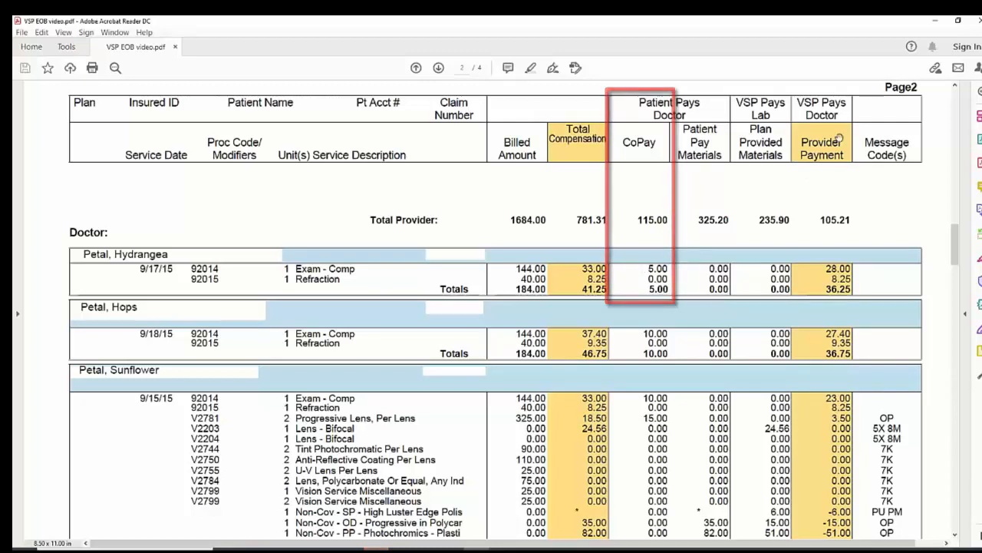
click(936, 23)
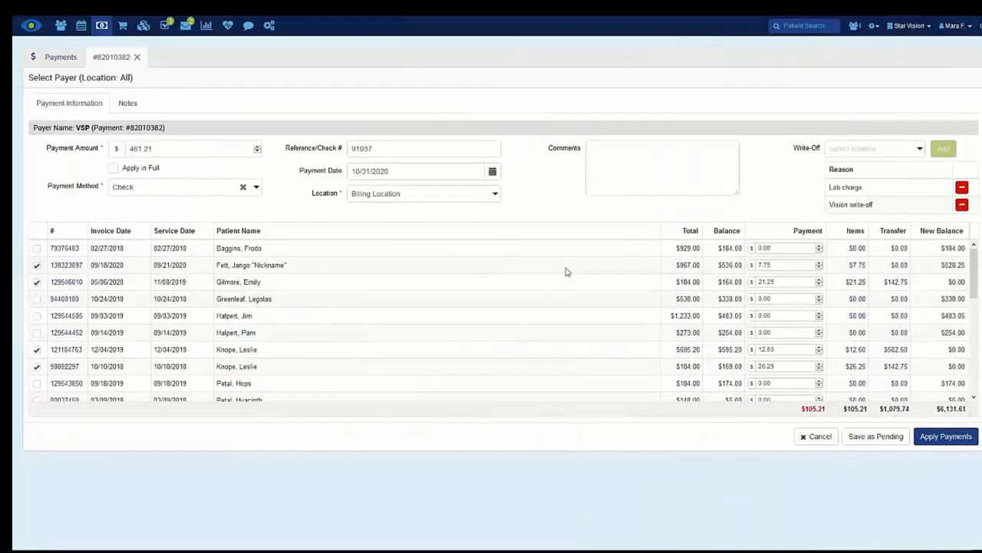
Open the payment items of the $184.00 invoice dated 09/17/2019 and remove its Lab charge write-off.
scroll(565, 272, down, 3)
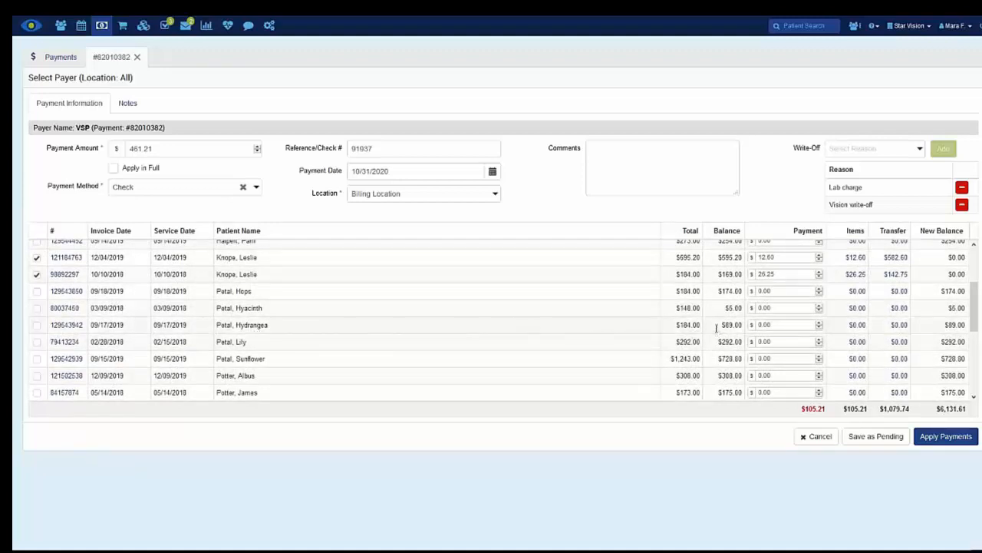
click(859, 329)
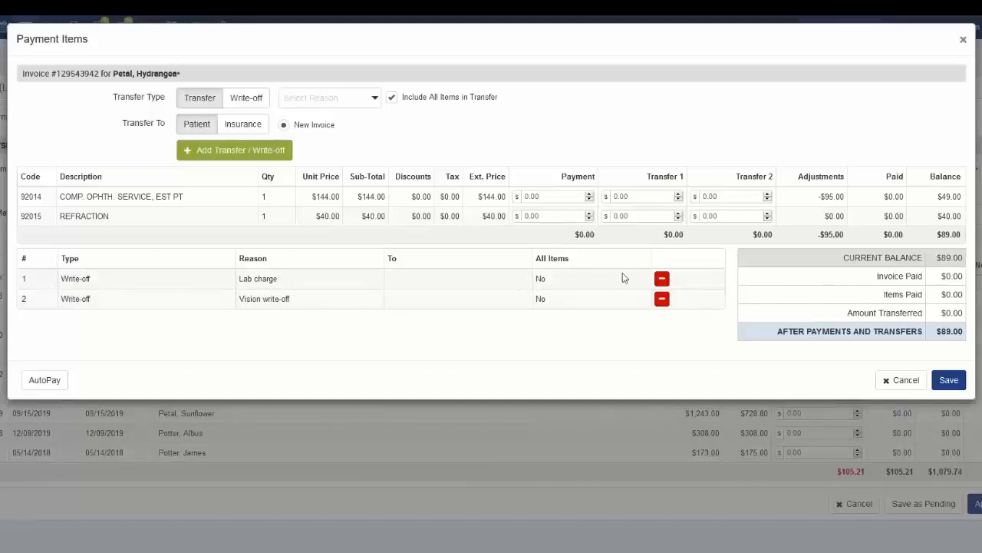
click(661, 280)
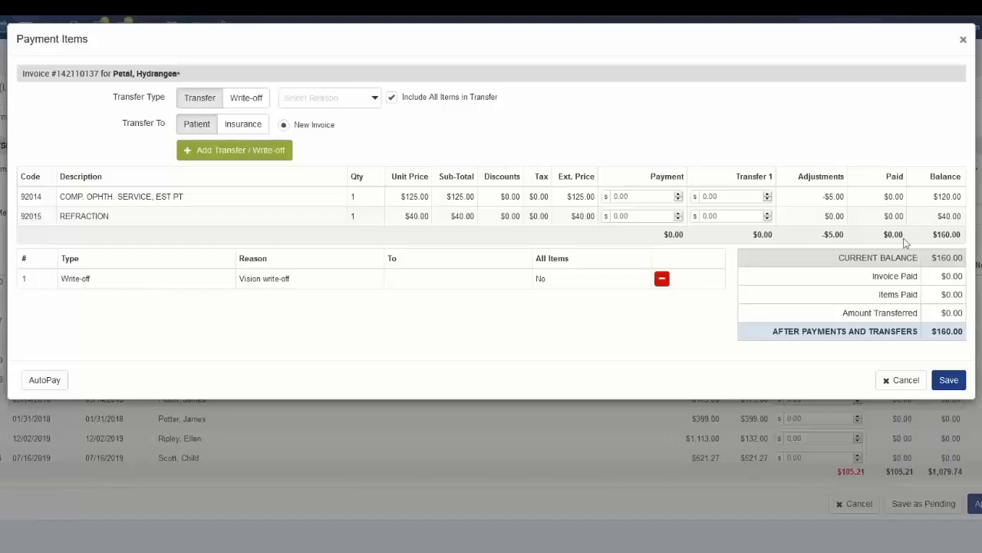
Set the payment for the 92014 comprehensive exam item to 28.00.
mouse_move(819, 199)
click(608, 197)
text(28)
key(Tab)
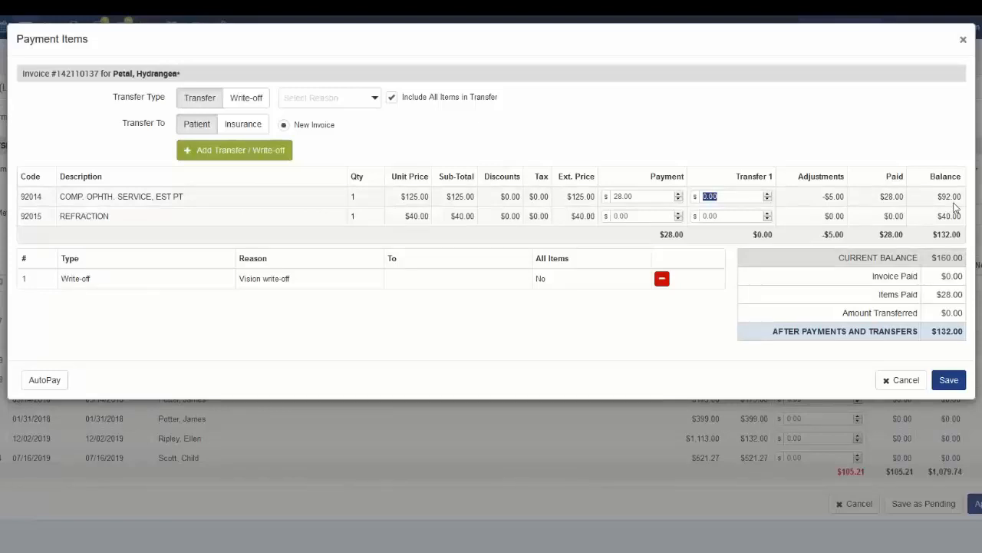
Enter a 92.00 Vision write-off for the exam, an 8.25 payment and 31.75 write-off for the refraction, and save the payment items.
text(92)
key(Tab)
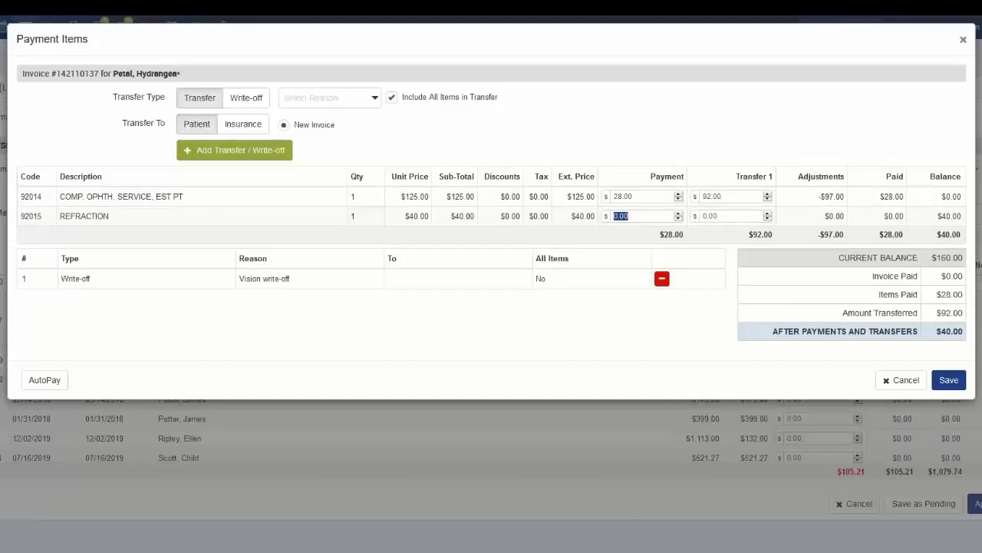
text(8.25)
key(Tab)
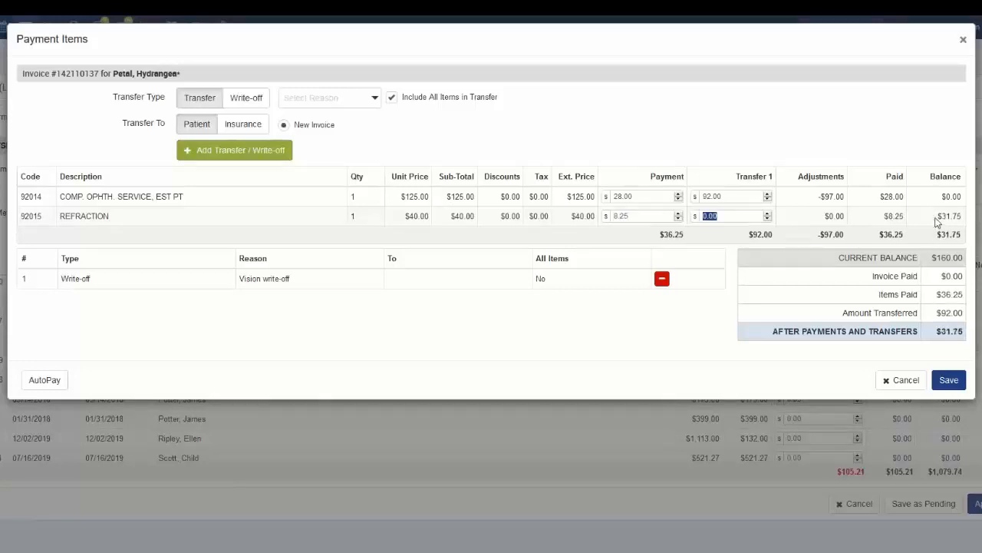
mouse_move(834, 217)
text(31.75)
key(Tab)
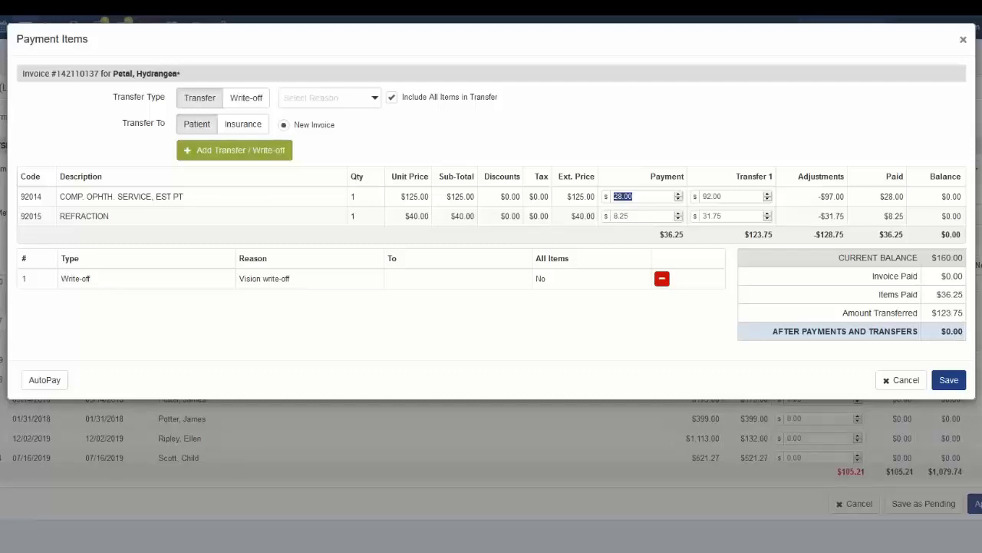
click(955, 390)
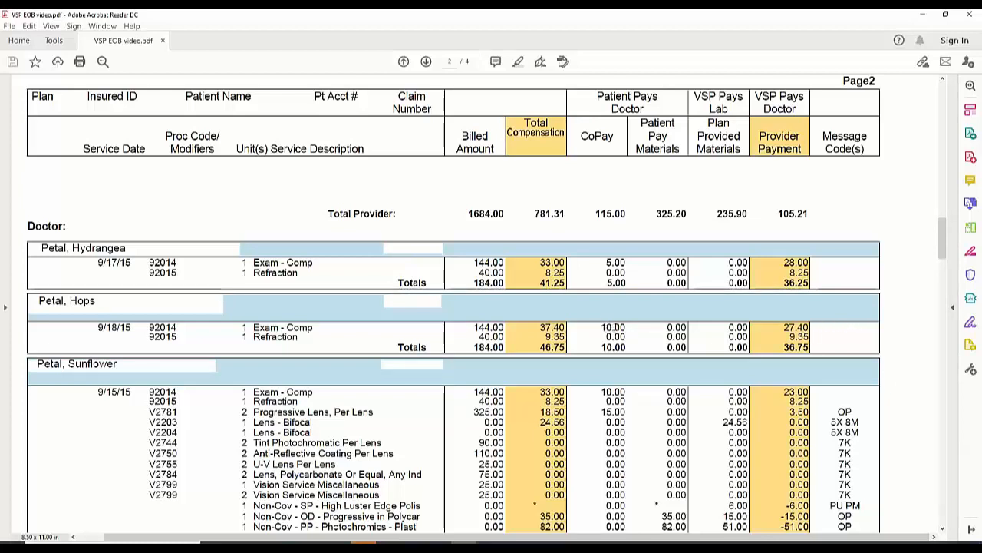
Open the payment items of the $184.00 invoice dated 09/18/2019 and set payments of 27.40 for the exam and 9.35 for the refraction.
click(925, 17)
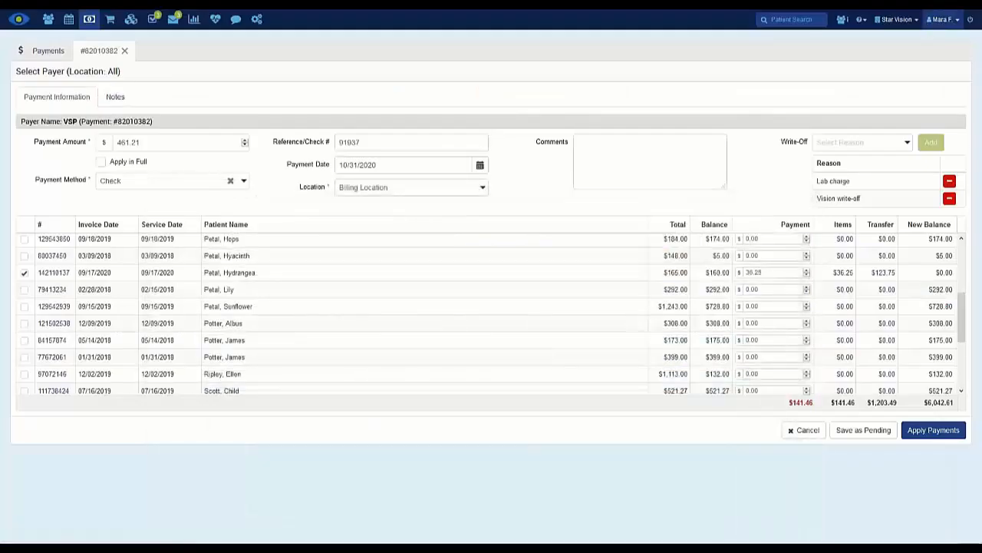
scroll(238, 294, up, 3)
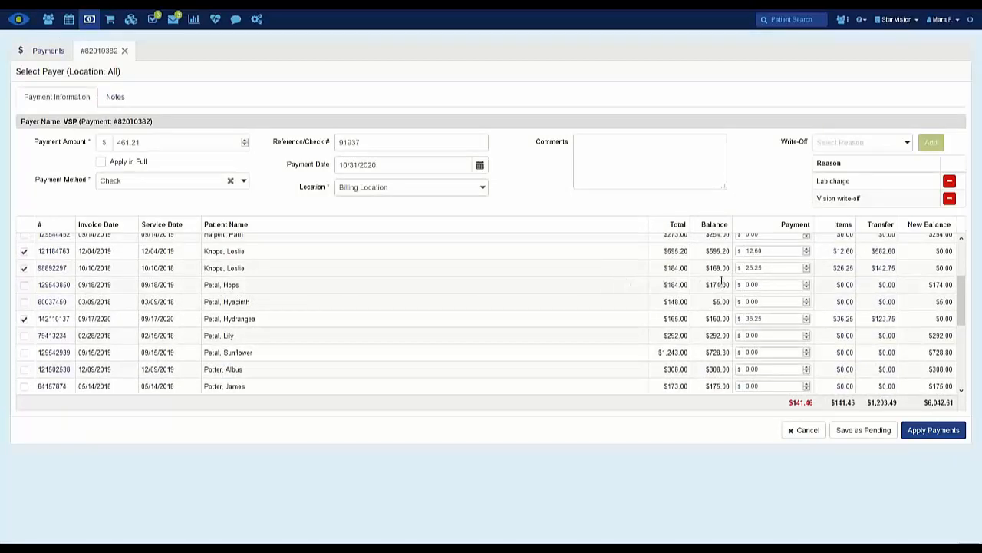
click(845, 287)
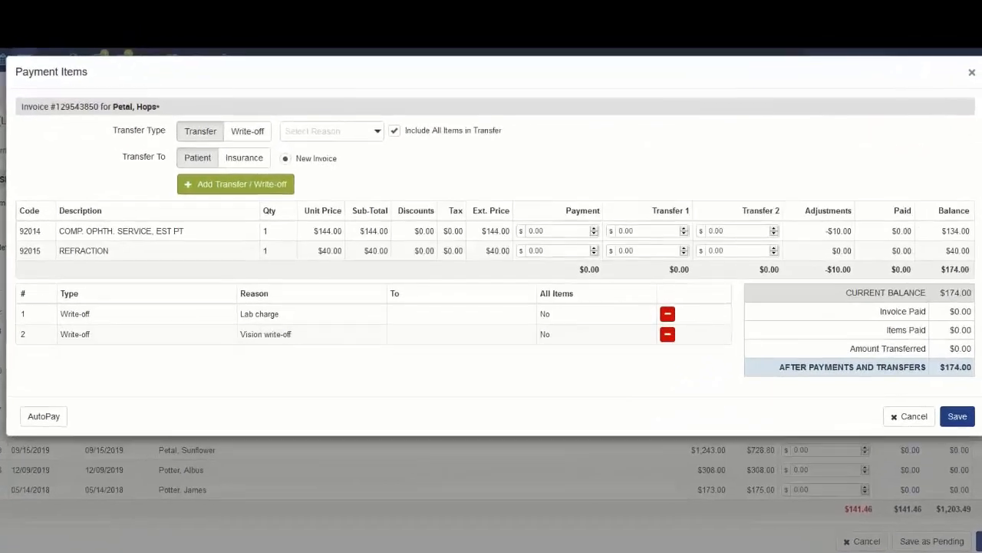
mouse_move(813, 198)
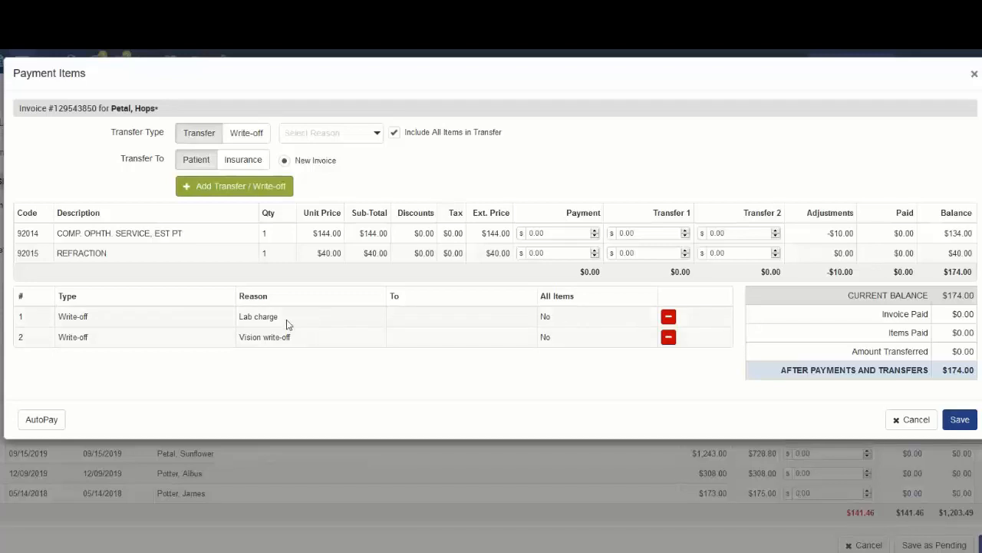
click(559, 233)
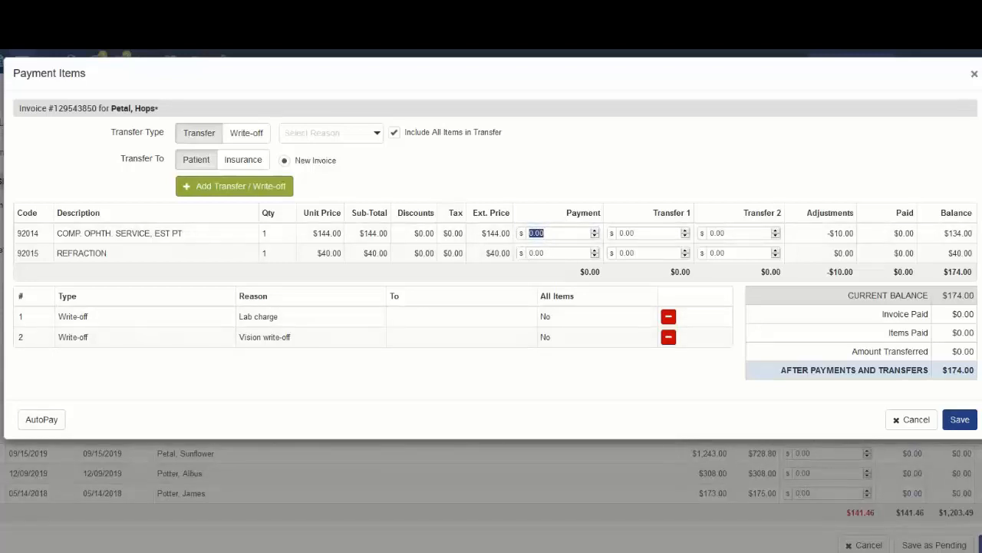
text(27.40)
key(Tab)
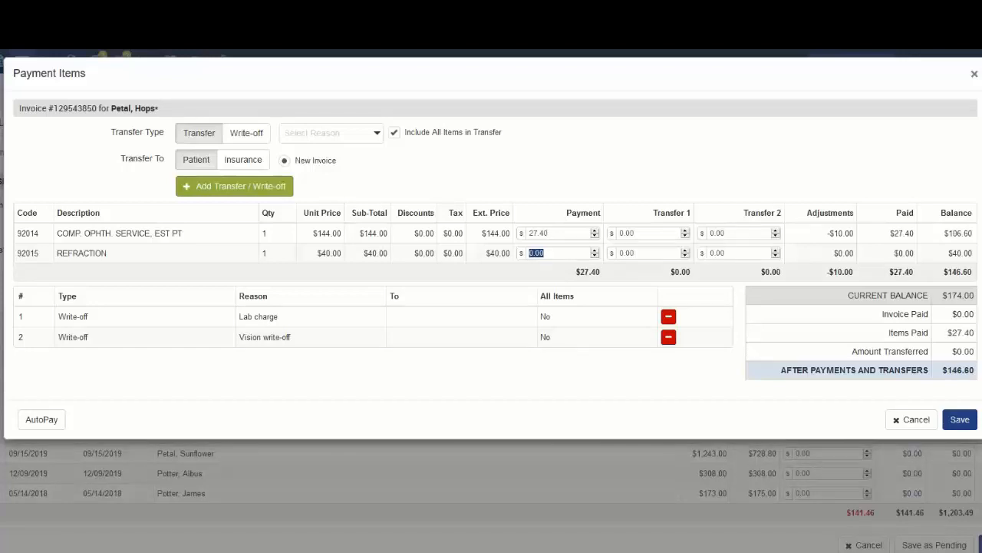
text(9.35)
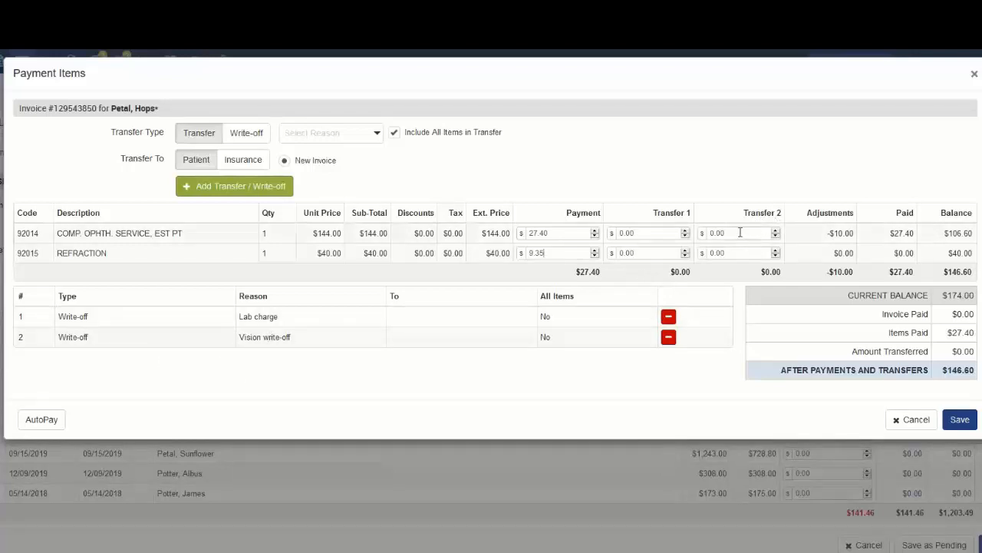
Enter Vision write-offs of 106.60 for the exam and 30.65 for the refraction, and save the payment items.
click(702, 231)
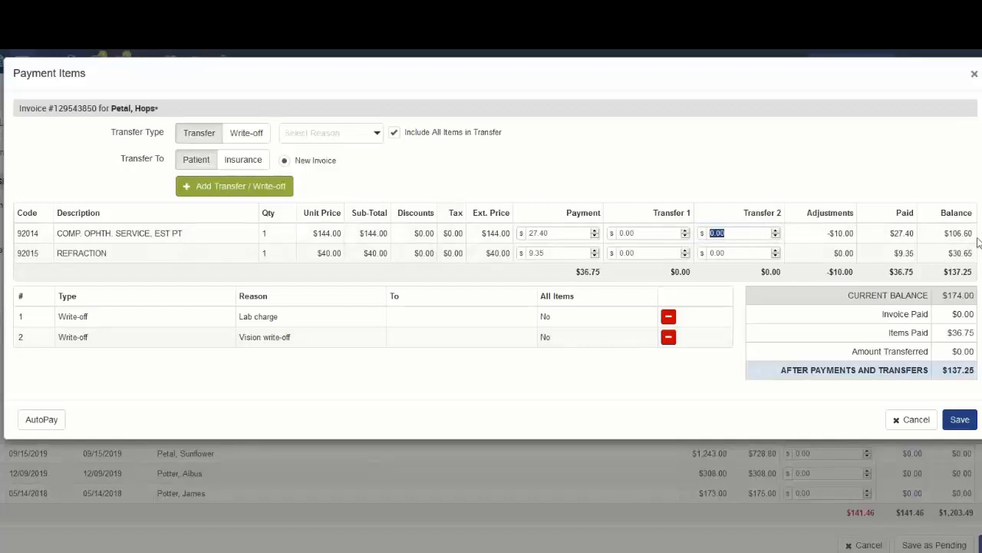
text(106.6)
key(Tab)
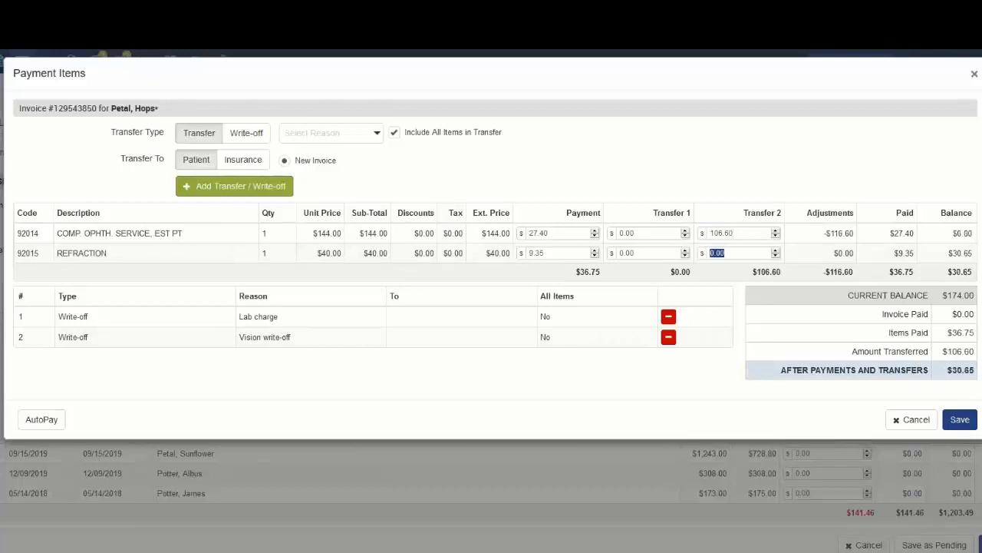
text(3)
key(Tab)
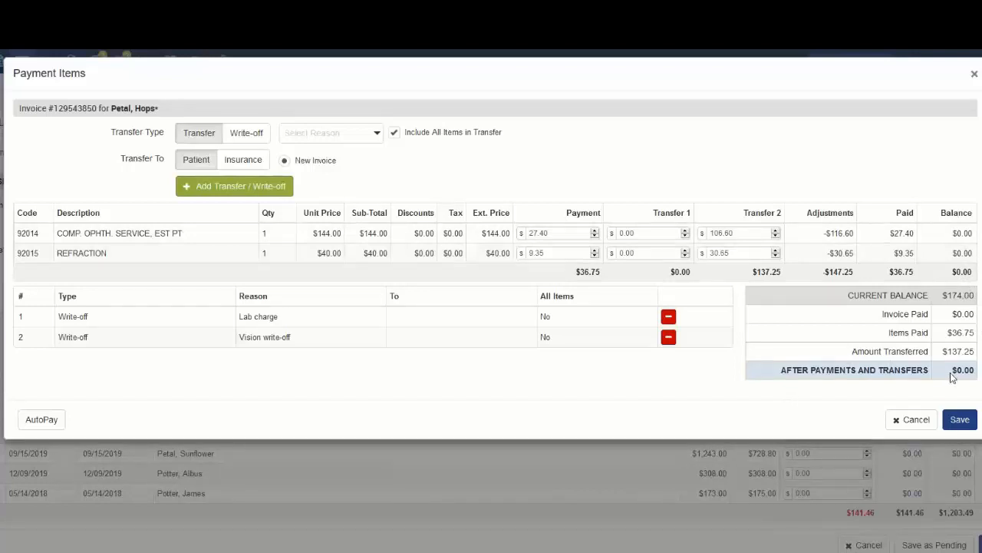
click(961, 421)
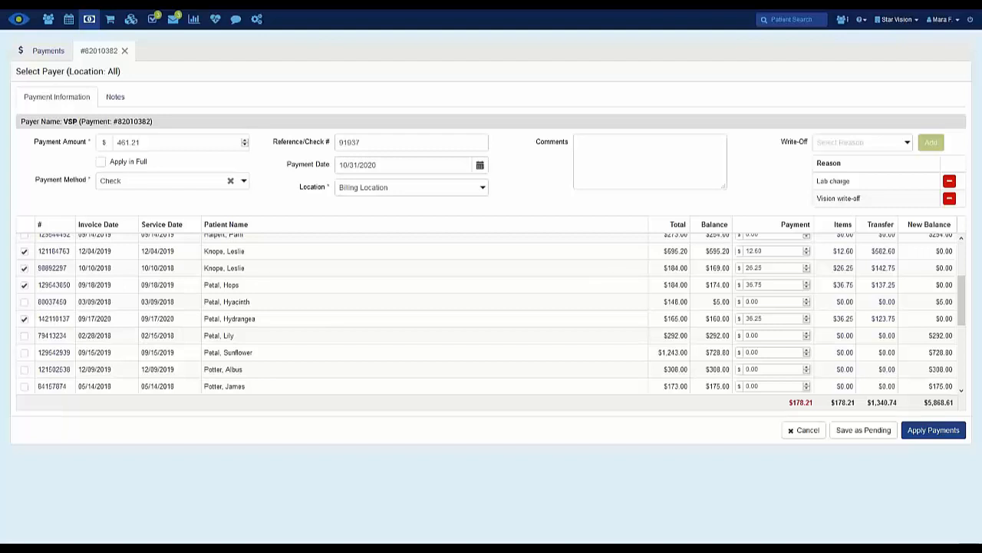
Review the third patient's copay, patient-paid materials, lab-paid materials and provider payment amounts on page 2 of the VSP EOB PDF.
key(alt+Tab)
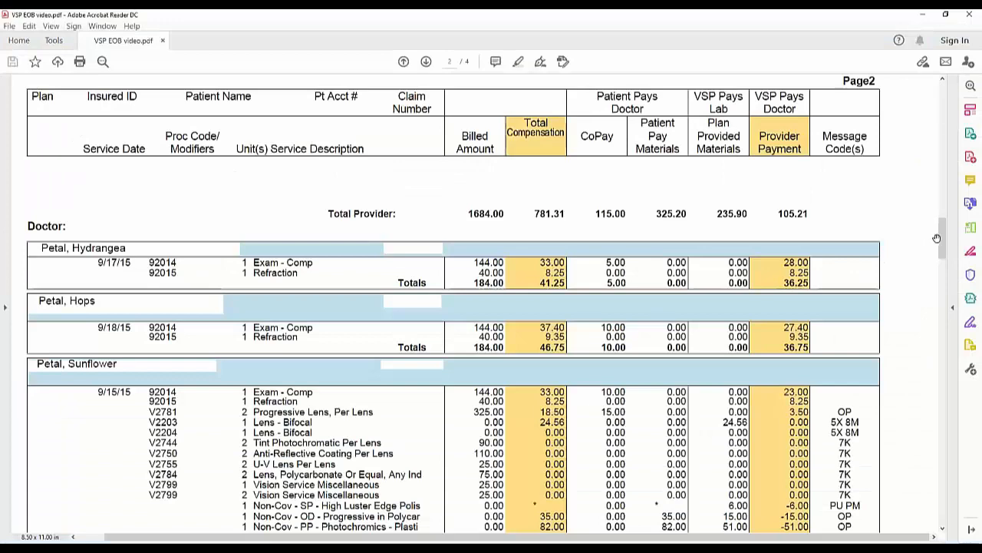
drag(942, 238, 942, 241)
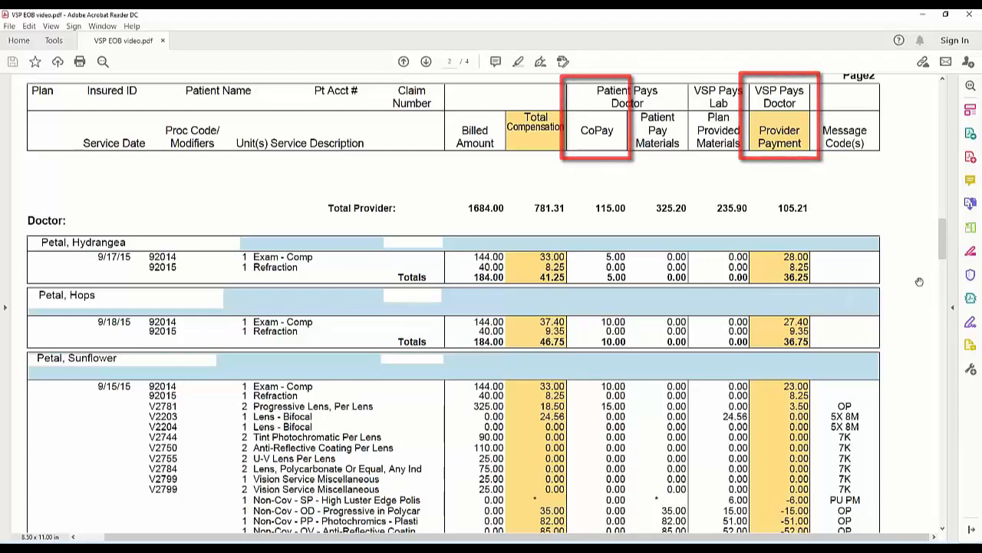
drag(944, 251, 944, 255)
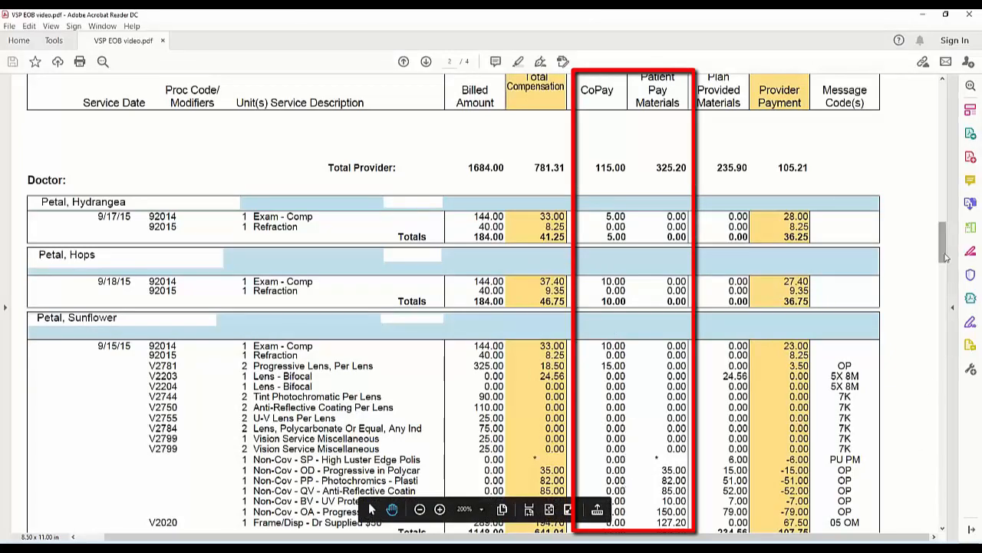
drag(943, 252, 944, 253)
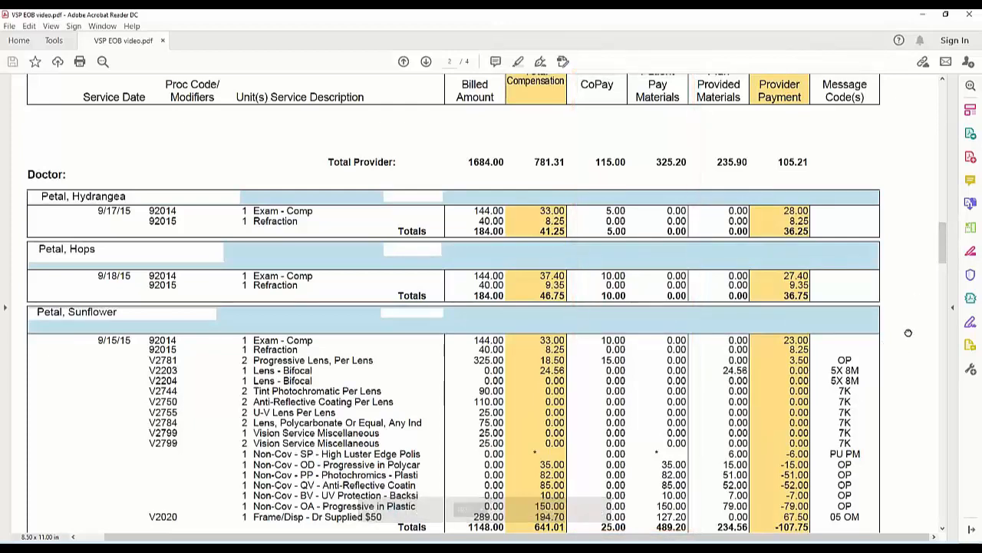
drag(945, 256, 945, 263)
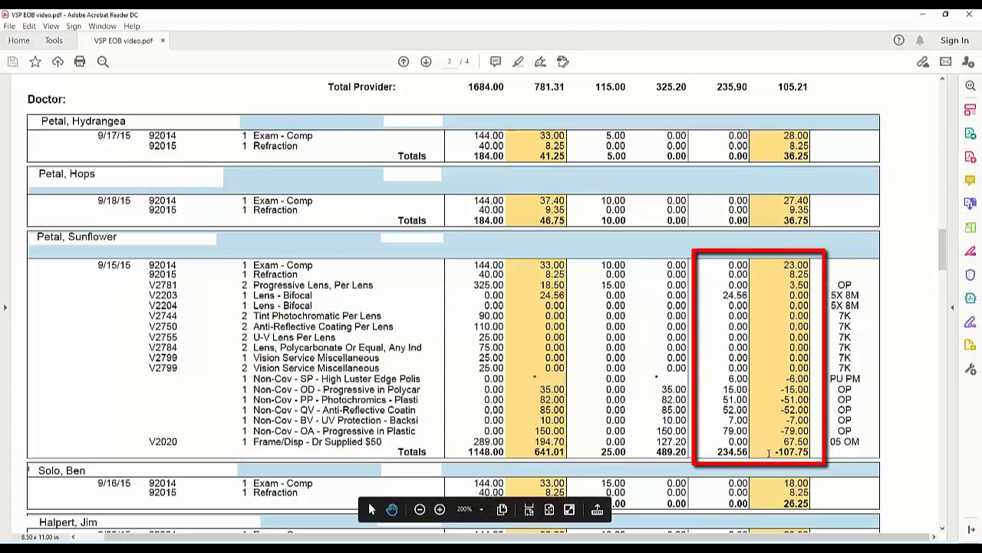
drag(768, 452, 811, 454)
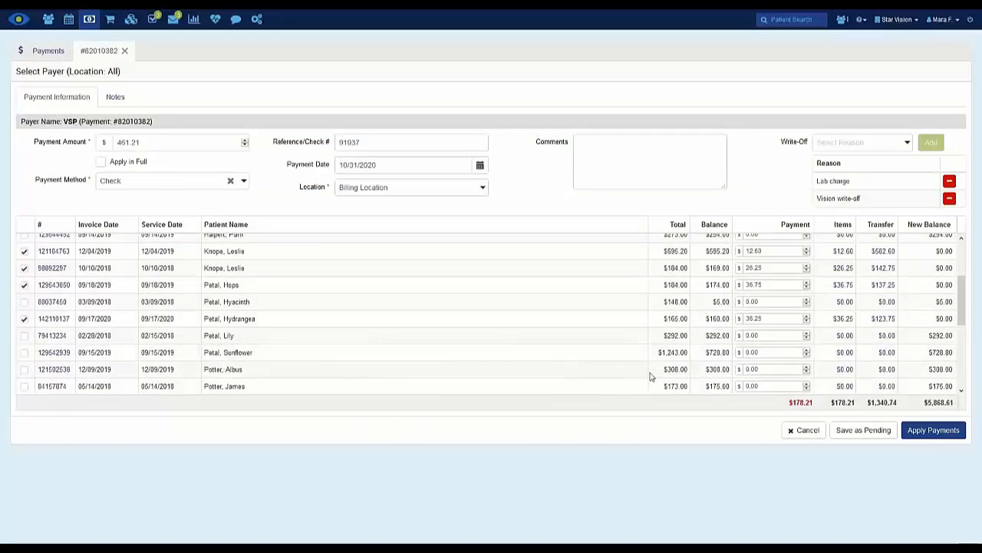
Open the payment items of the $1,243.00 invoice dated 09/15/2019 and set payments of 23.00 for the exam and 8.25 for the refraction.
click(846, 354)
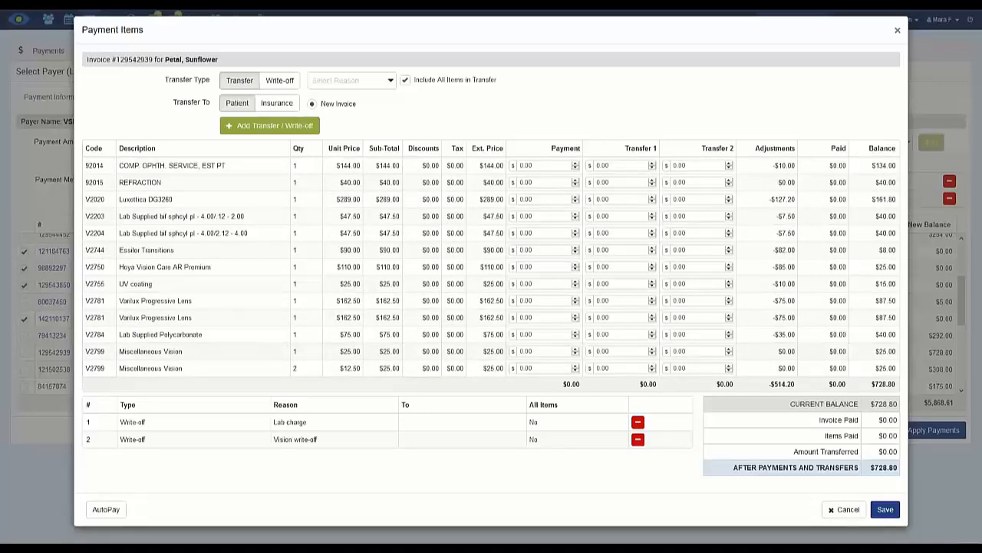
key(alt+Tab)
click(543, 166)
drag(535, 166, 512, 167)
mouse_move(796, 162)
click(529, 166)
double_click(528, 166)
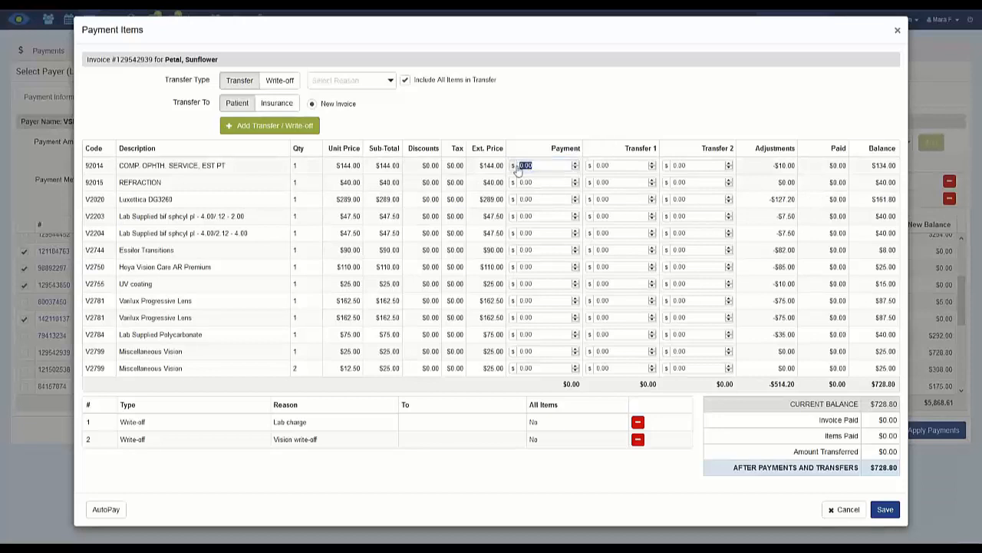
text(23.00)
key(Tab)
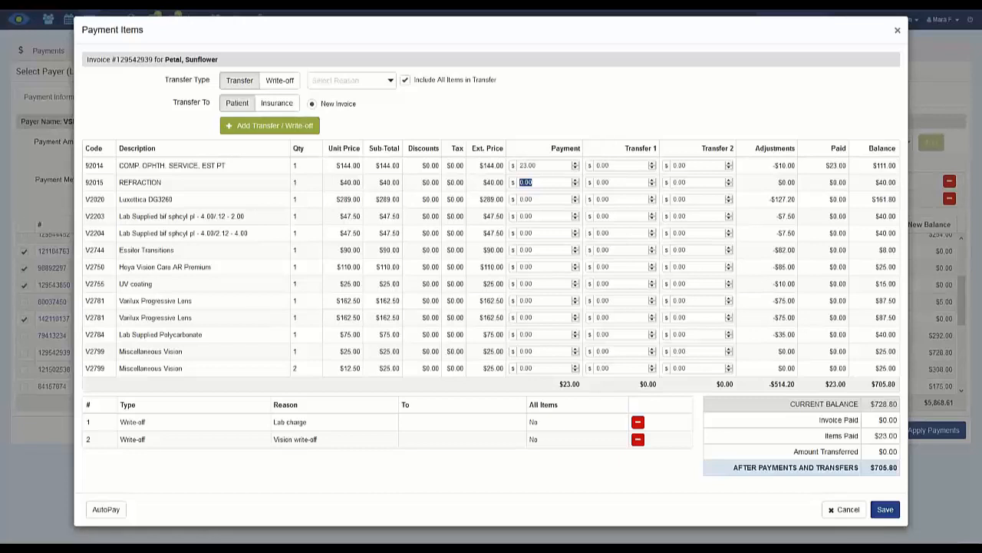
text(8.25)
mouse_move(796, 212)
Set the payments for the V2020 frame to 67.50 and the first V2781 progressive lens to 3.50, following the EOB.
click(542, 199)
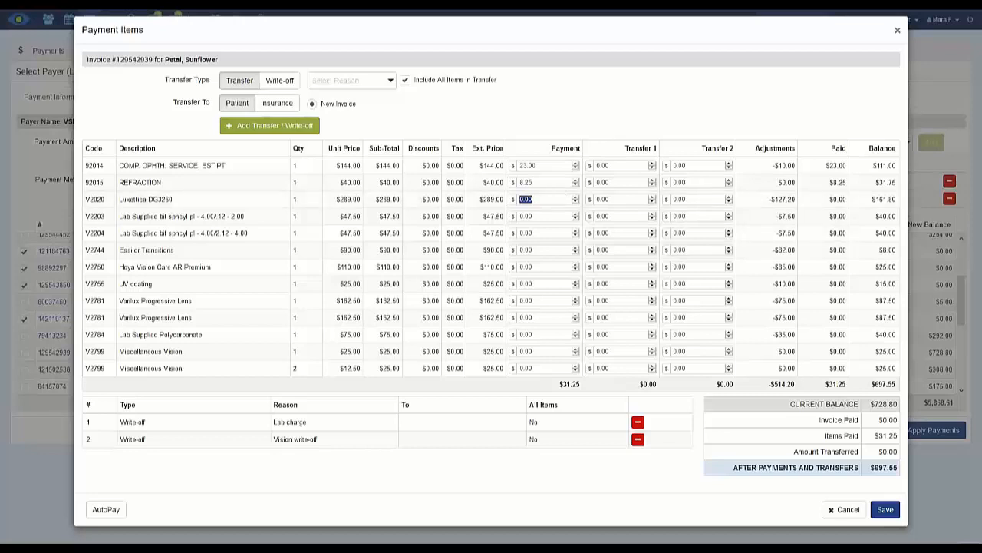
text(67.50)
key(alt+Tab)
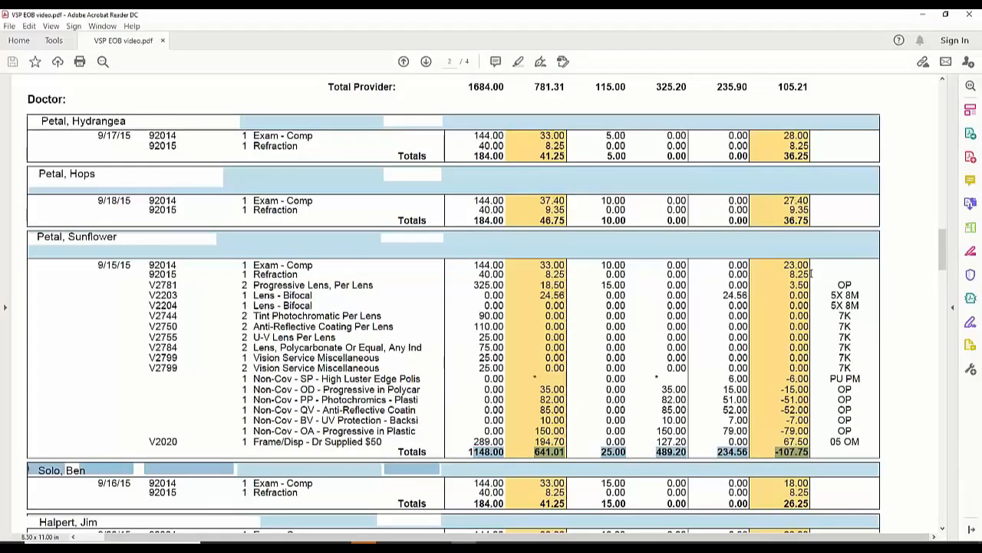
click(812, 444)
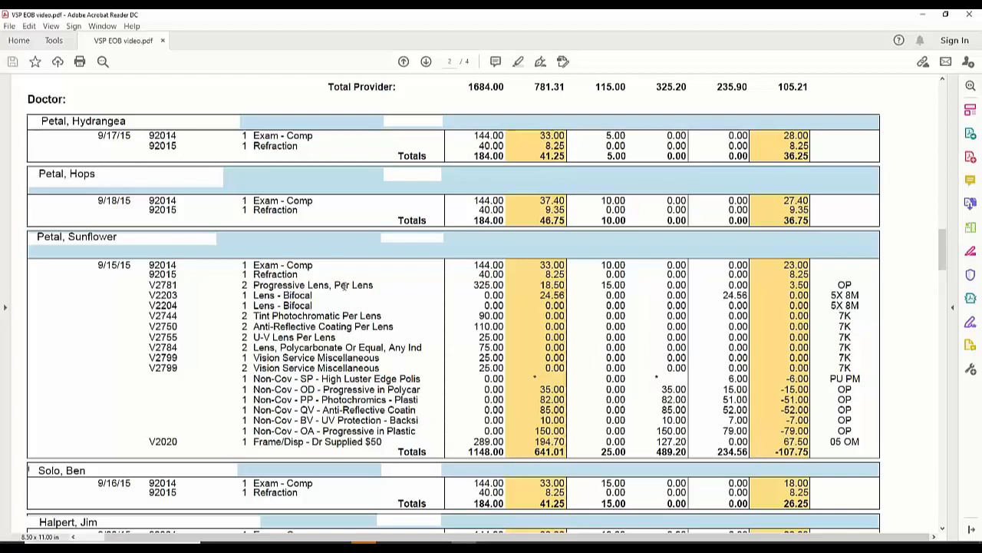
double_click(245, 285)
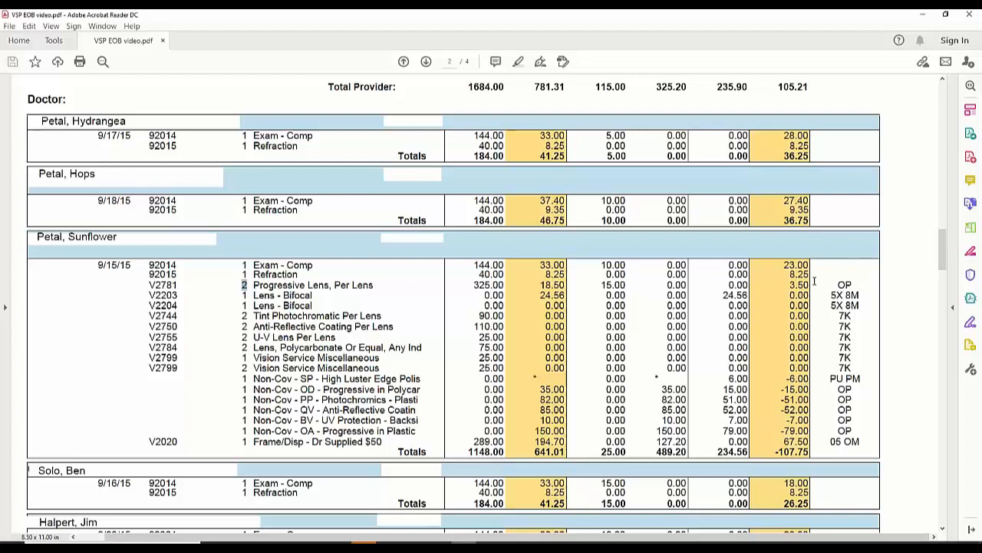
click(927, 17)
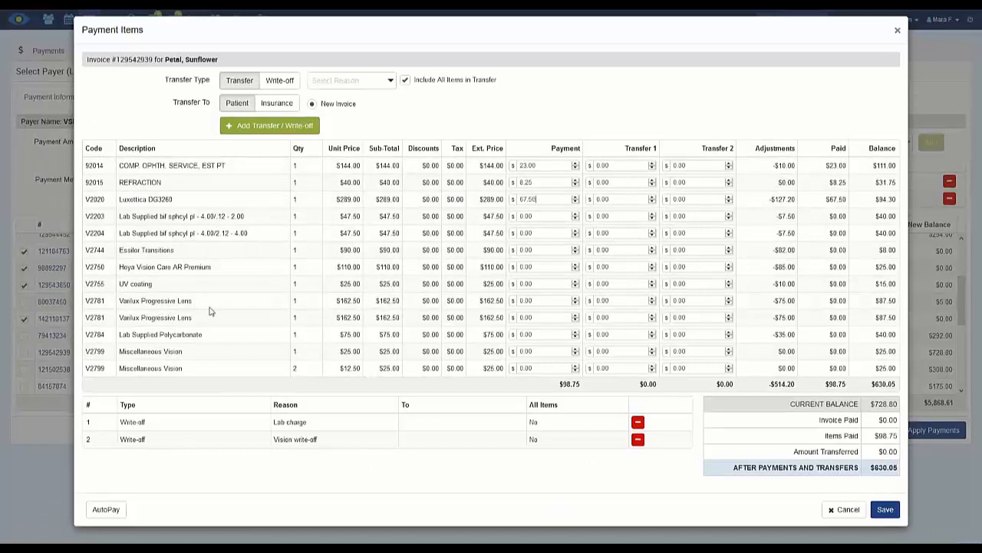
click(527, 300)
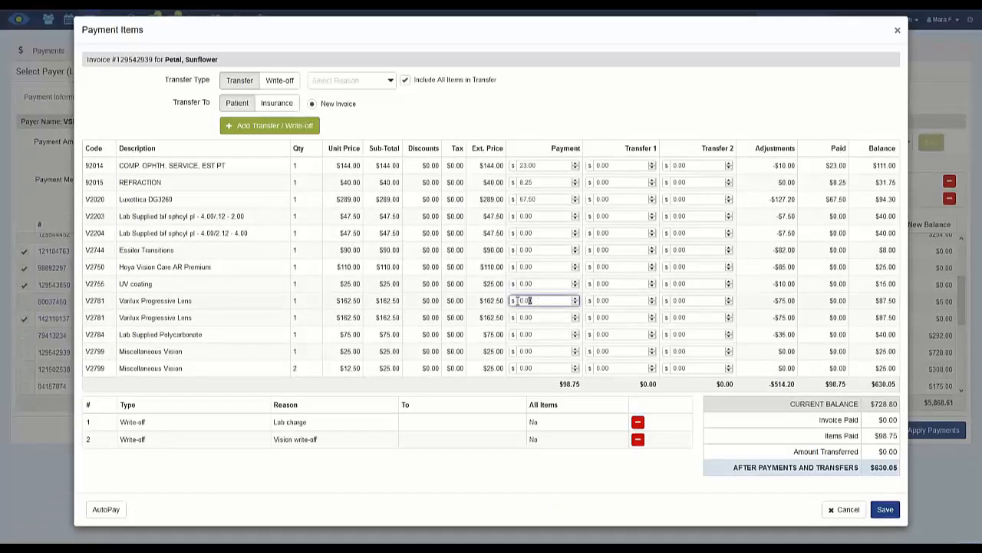
double_click(527, 300)
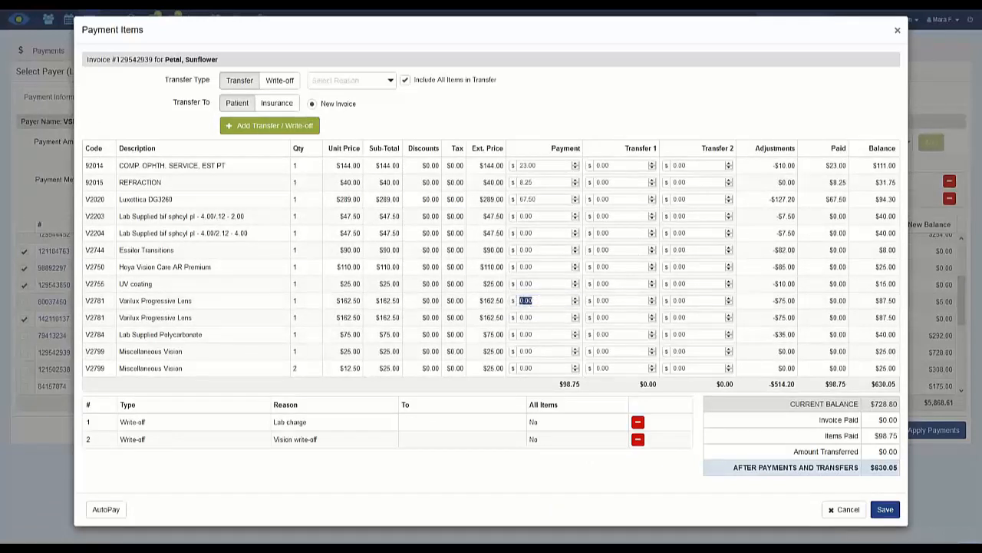
text(3.50)
Check the third patient's lab-paid amounts in the EOB and enter a 24.56 Lab charge write-off on the first V2781 progressive lens.
key(alt+Tab)
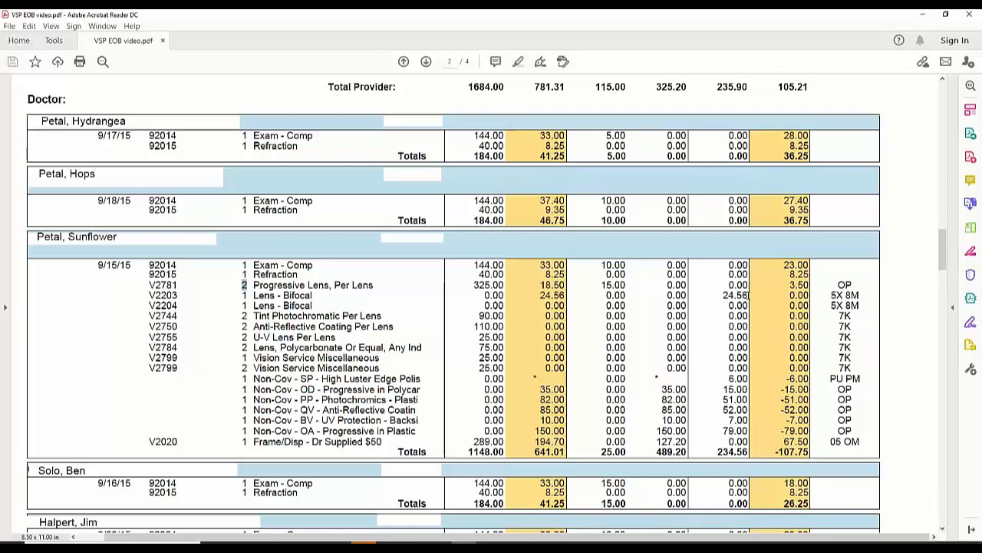
scroll(748, 295, up, 1)
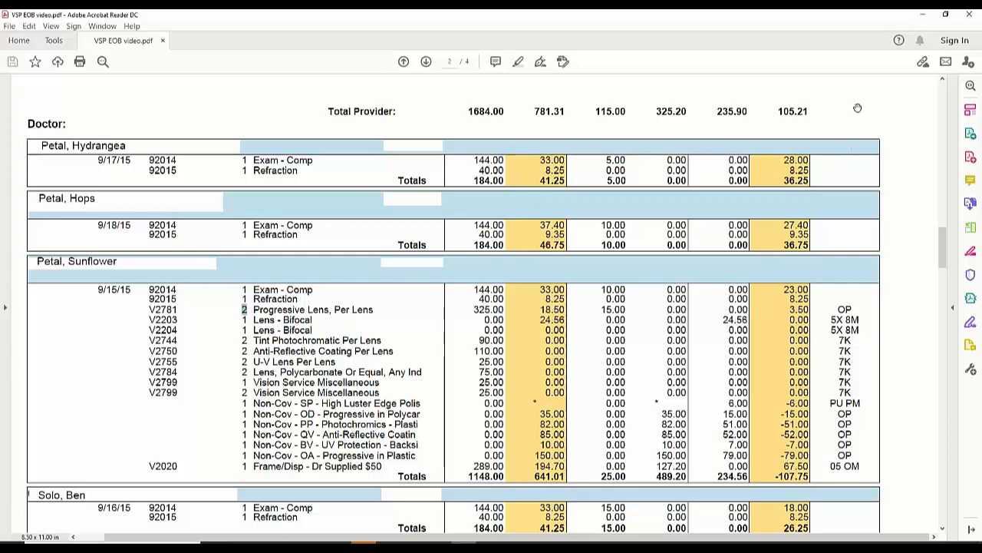
click(923, 15)
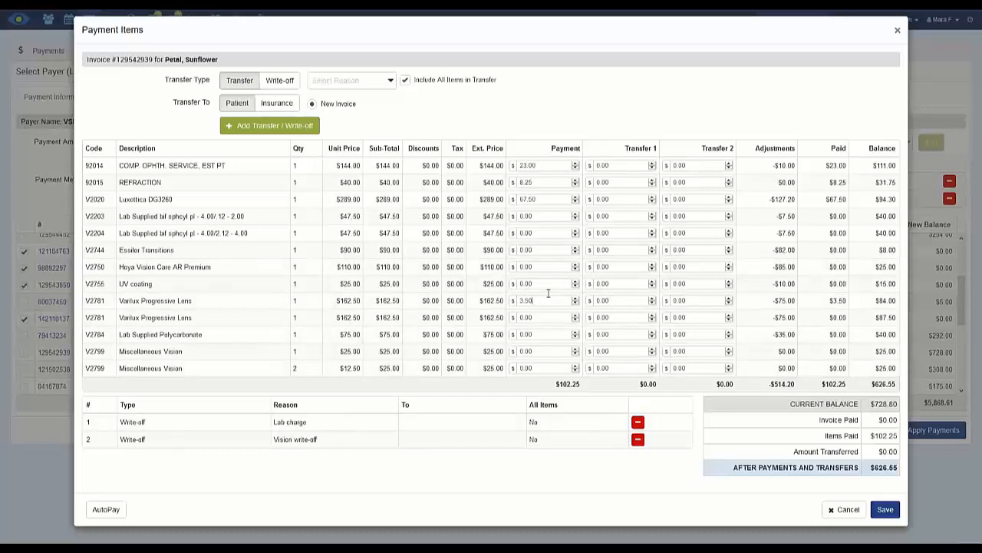
click(592, 301)
text(3.24)
text(6)
click(671, 501)
Following the EOB's High Luster Edge Polish line, set the first V2799 Miscellaneous Vision item's payment to -6.00 and Lab charge to 6.00.
key(alt+Tab)
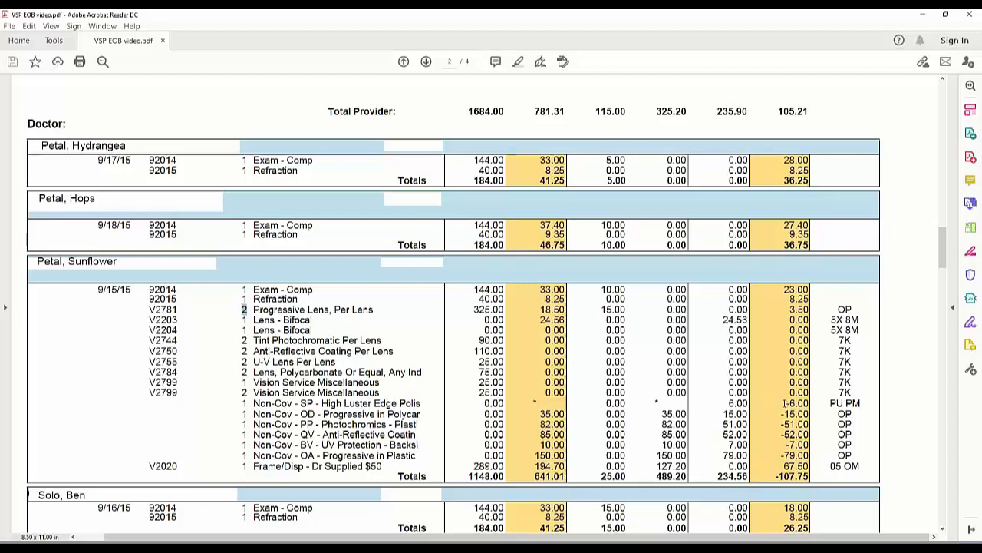
drag(784, 403, 808, 403)
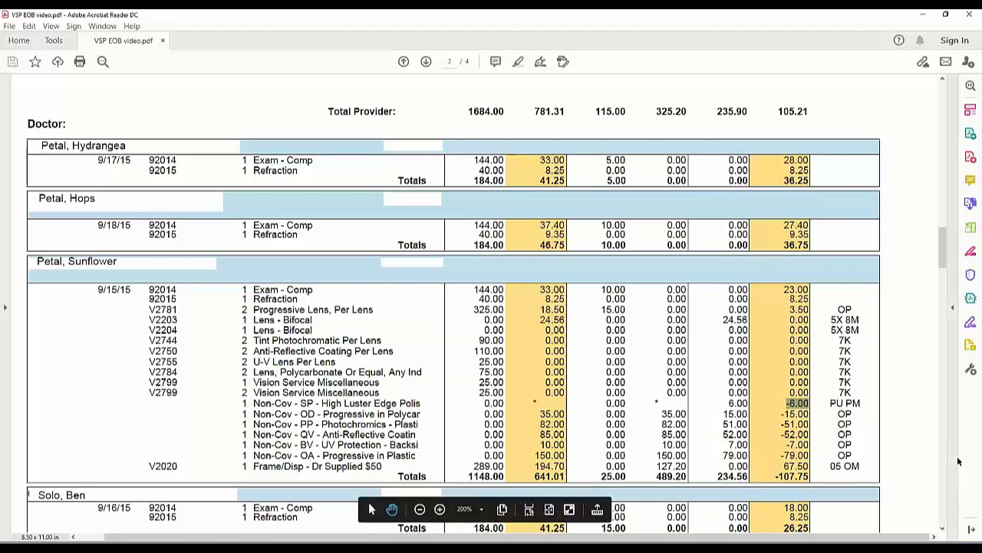
click(885, 453)
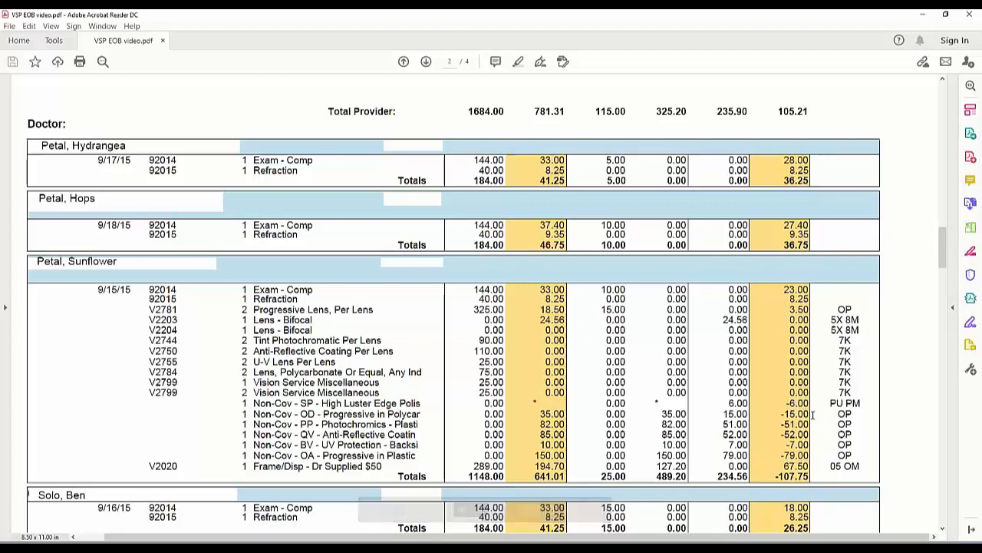
click(923, 14)
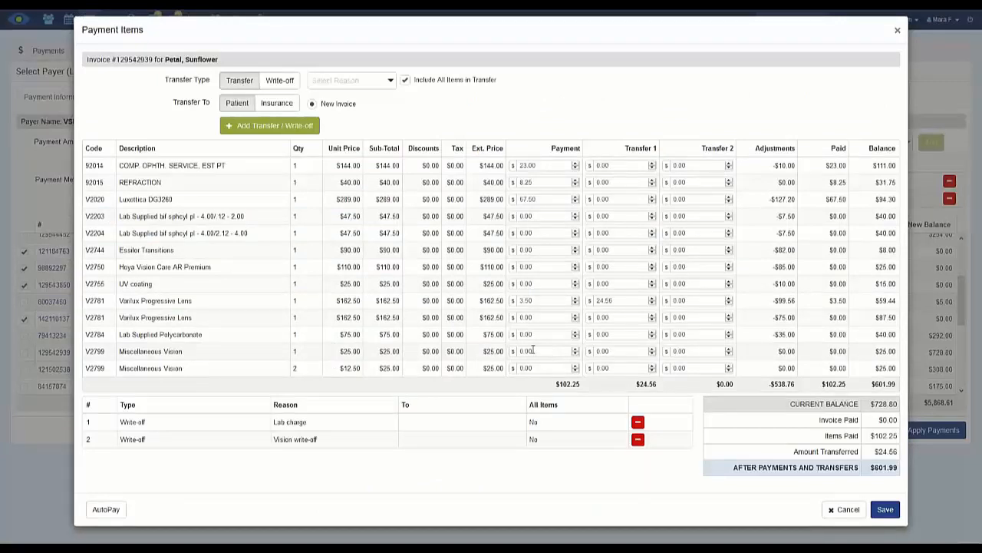
drag(537, 351, 501, 351)
text(-6.00)
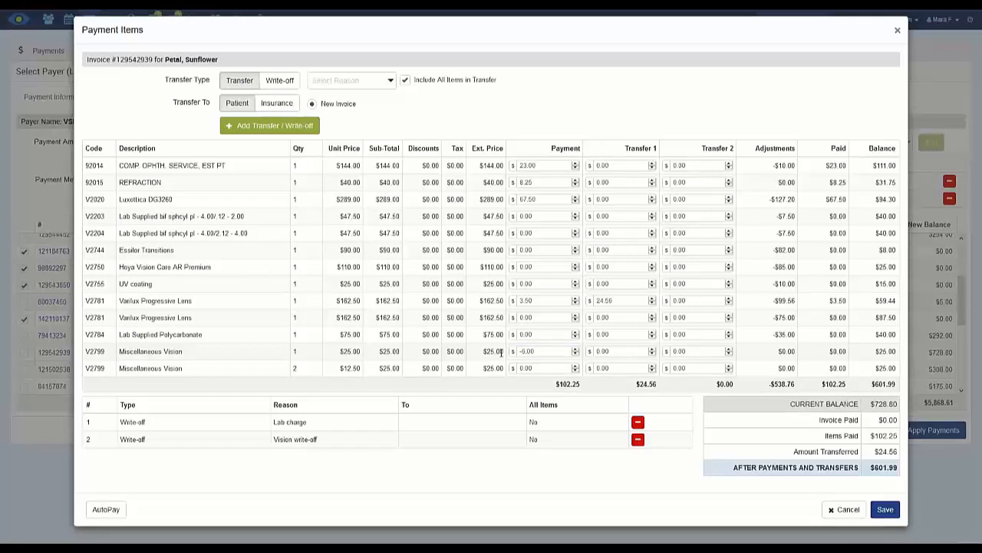
key(Tab)
text(6.00)
Set the V2784 Lab Supplied Polycarbonate payment to -15.00 and its Lab charge write-off to 15.00.
double_click(524, 334)
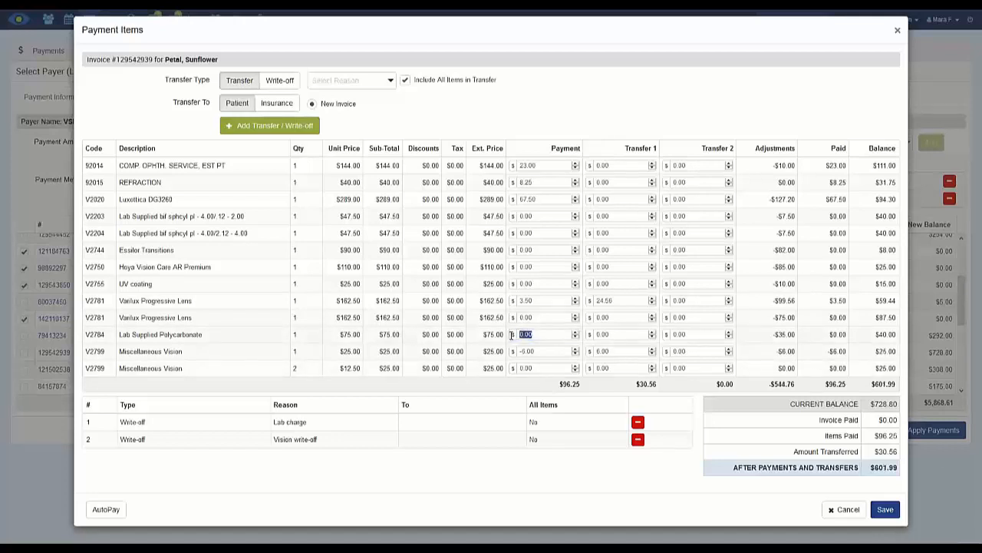
text(-15)
double_click(623, 334)
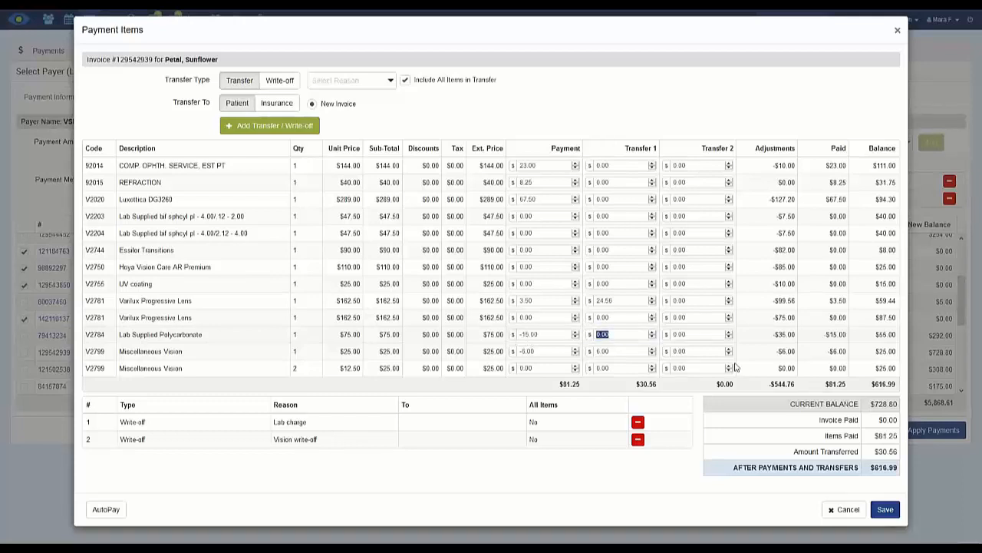
text(15)
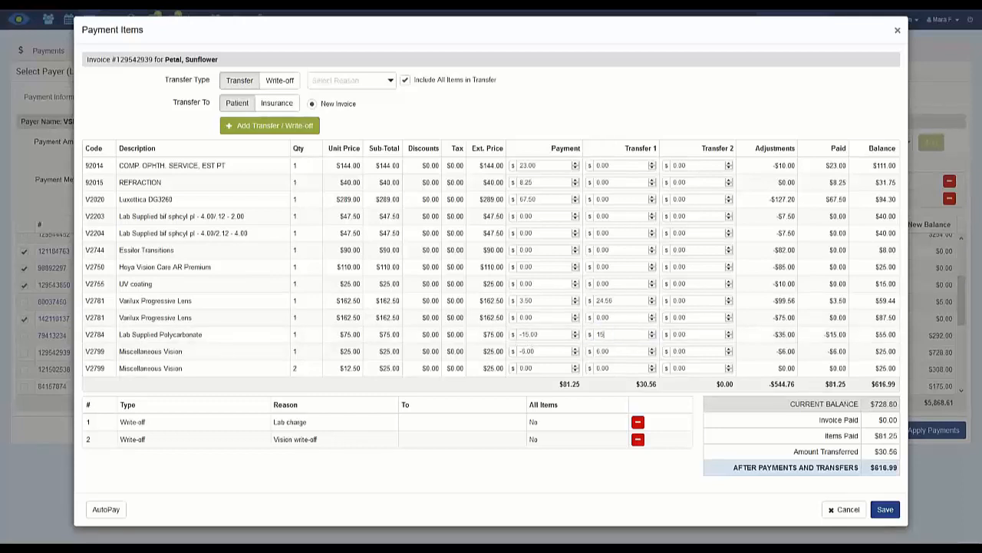
key(Tab)
Check the EOB's photochromics line, and set the V2744 Essilor Transitions payment to -51.00 and its Lab charge write-off to 51.00.
key(alt+Tab)
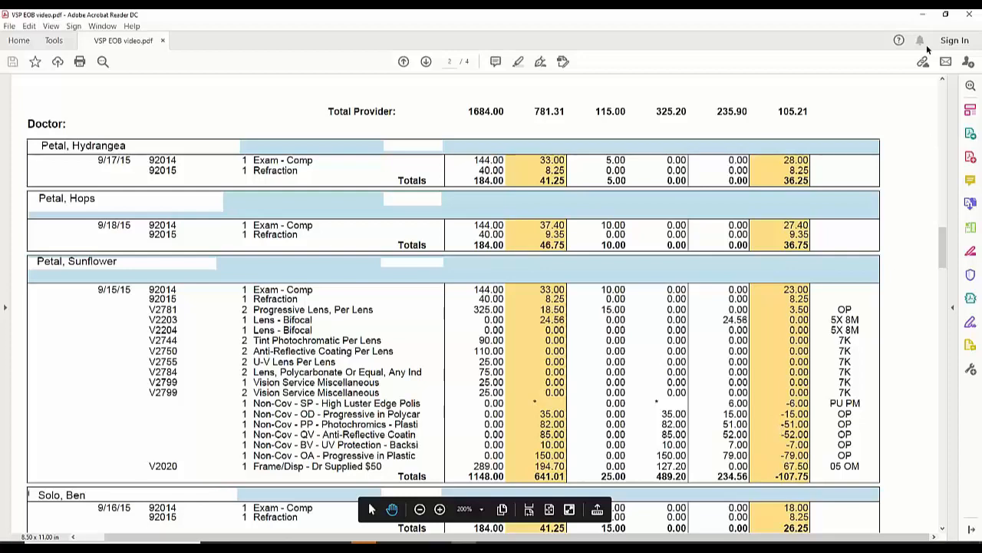
click(922, 15)
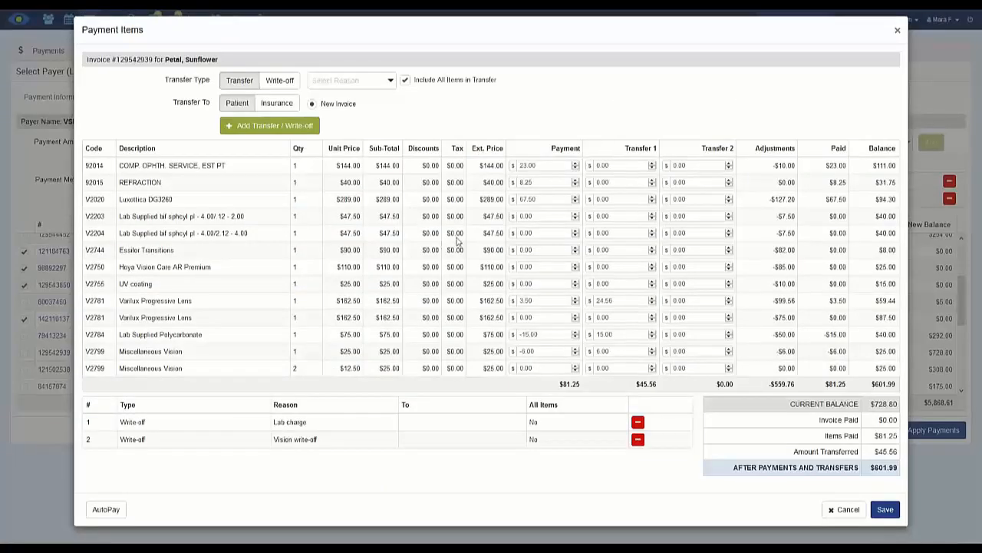
click(515, 250)
text(-51)
key(Tab)
text(51)
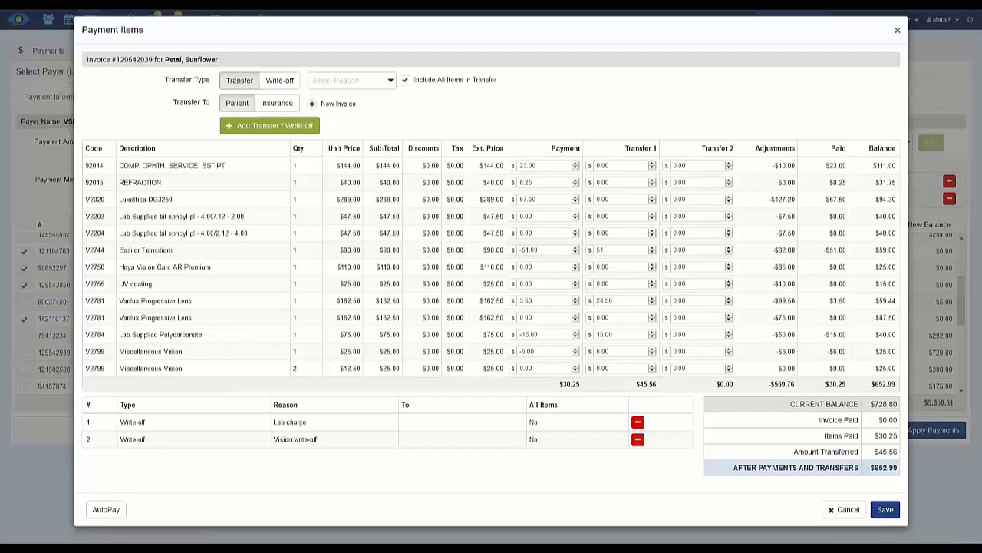
key(Tab)
Set the V2750 Hoya Vision Care AR Premium payment to -52.00 and its Lab charge write-off to 52.00.
key(Tab)
key(Tab)
key(shift+Tab)
text(-52)
key(Tab)
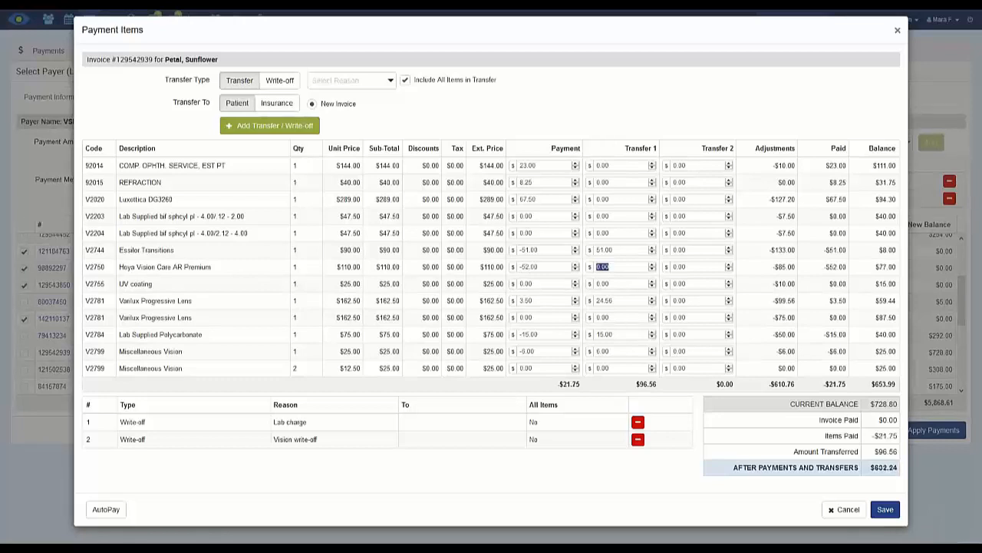
text(52)
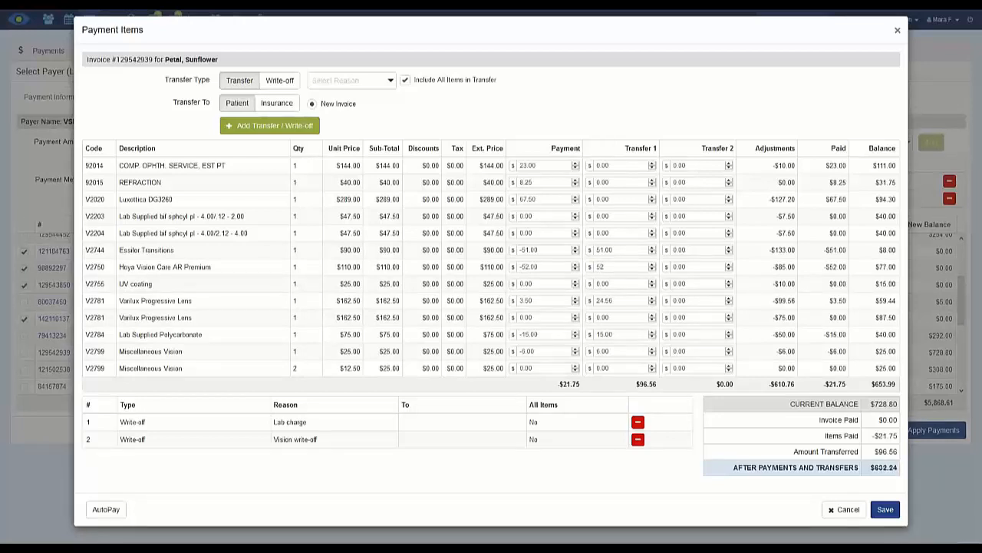
key(Return)
Check the remaining non-covered lines in the EOB, and set the V2755 UV coating payment to -7.00 and its Lab charge to 7.00.
key(alt+Tab)
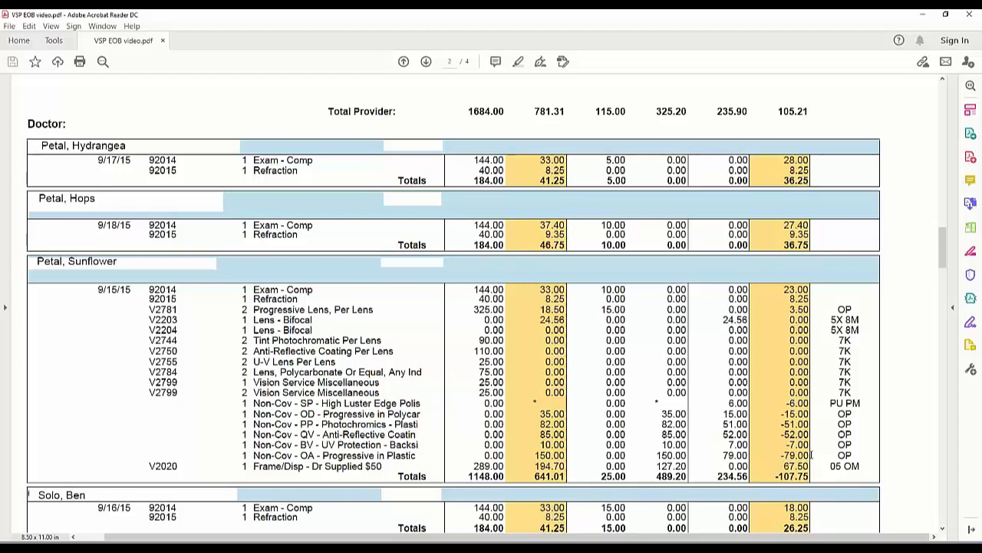
click(913, 17)
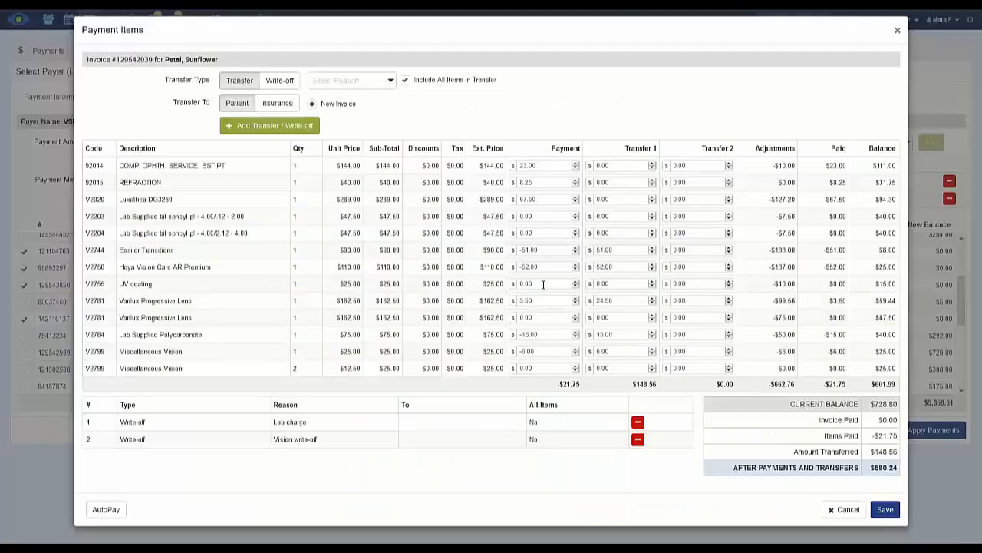
drag(540, 284, 515, 284)
text(-7)
key(Tab)
text(7)
key(Tab)
Set the second V2781 progressive lens payment to -79.00 and its Lab charge write-off to 79.00.
drag(538, 319, 510, 319)
mouse_move(791, 304)
text(-)
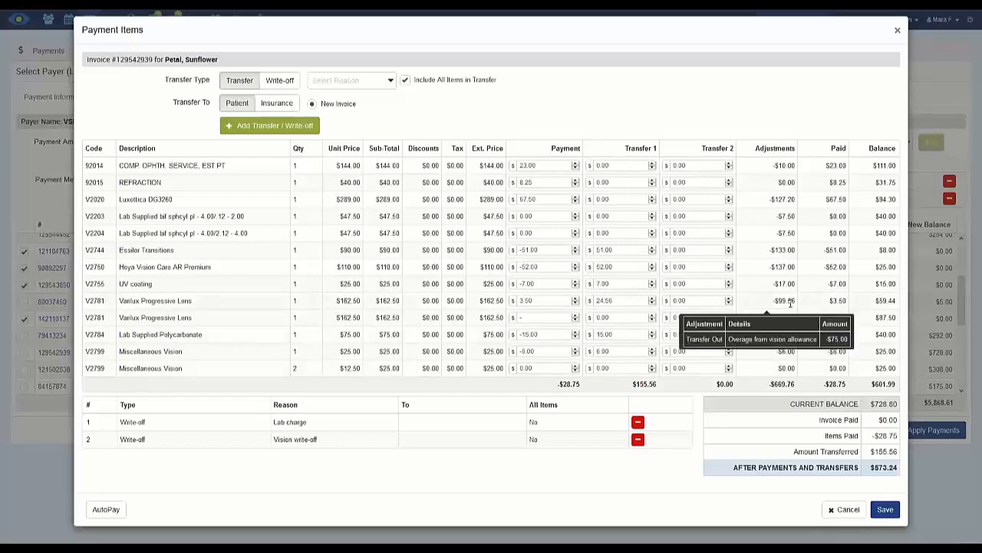
text(79)
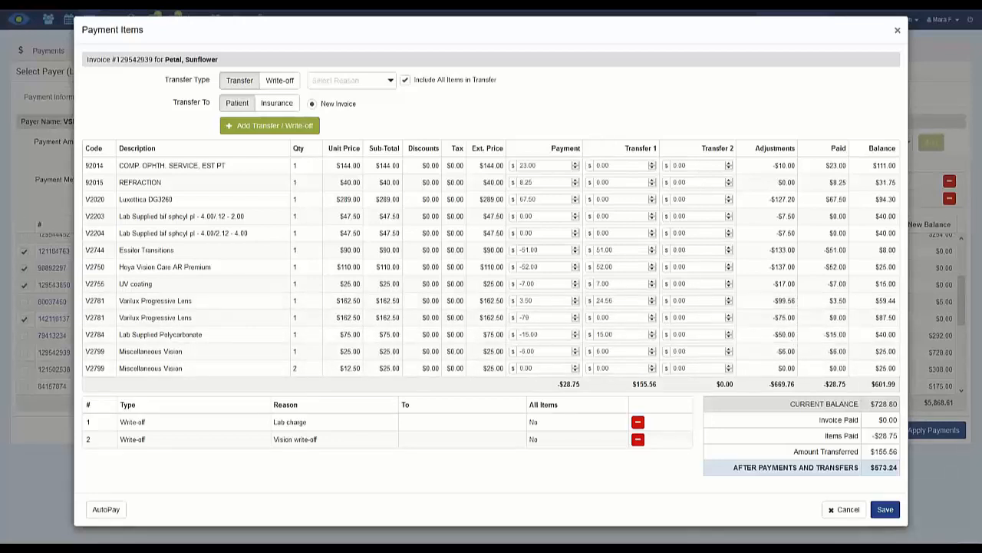
key(Tab)
text(79)
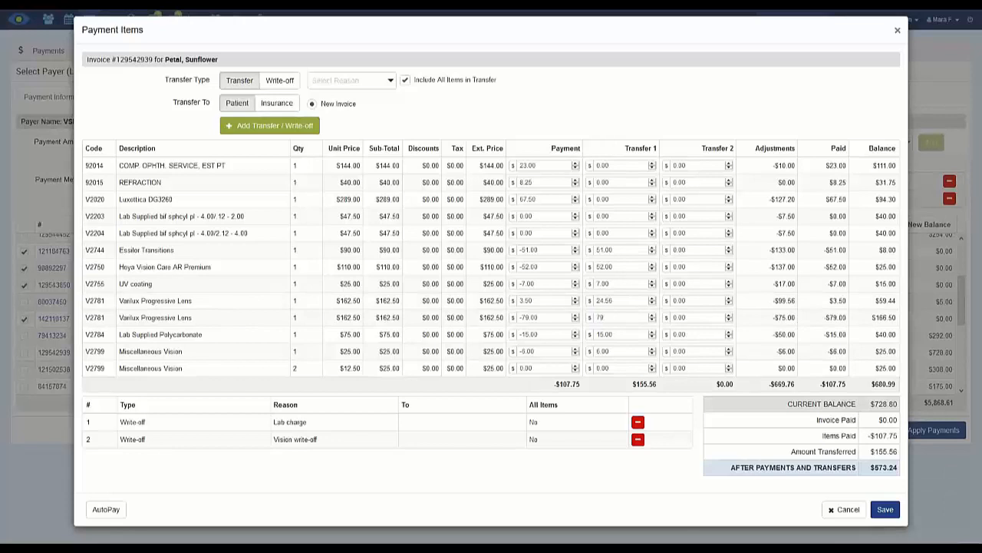
key(Tab)
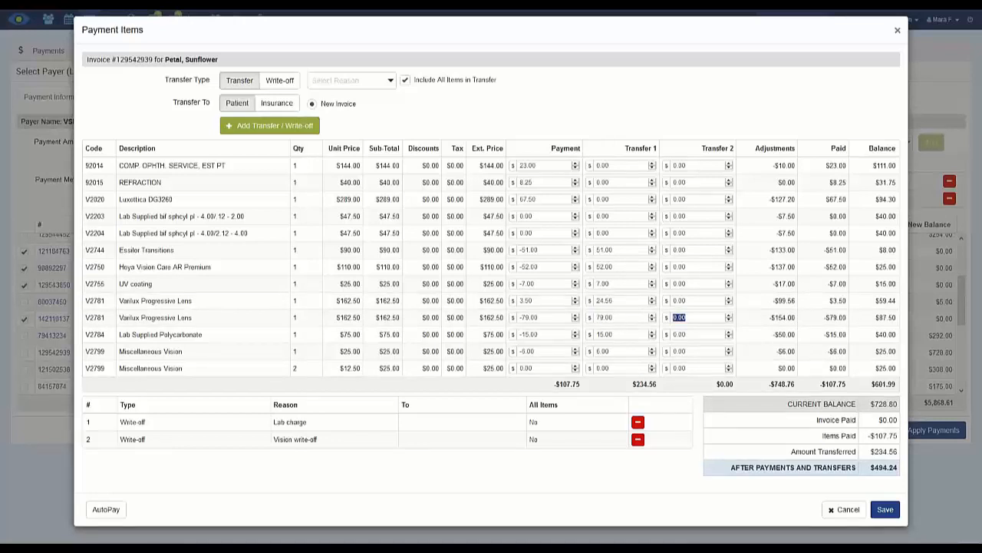
Compare the payment and lab totals with the EOB, and enter Vision write-offs of 111.00 for the exam and 31.75 for the refraction.
click(682, 165)
key(alt+Tab)
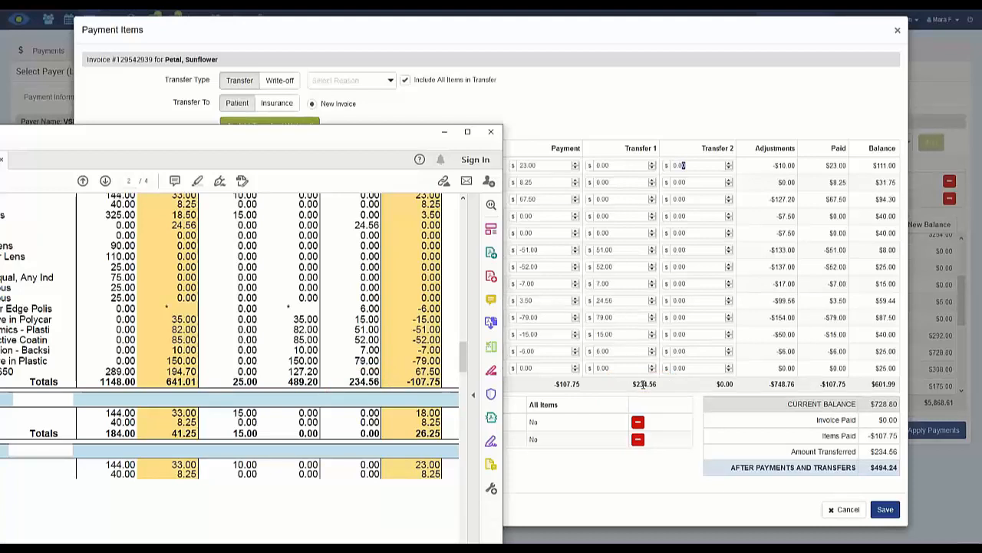
click(445, 132)
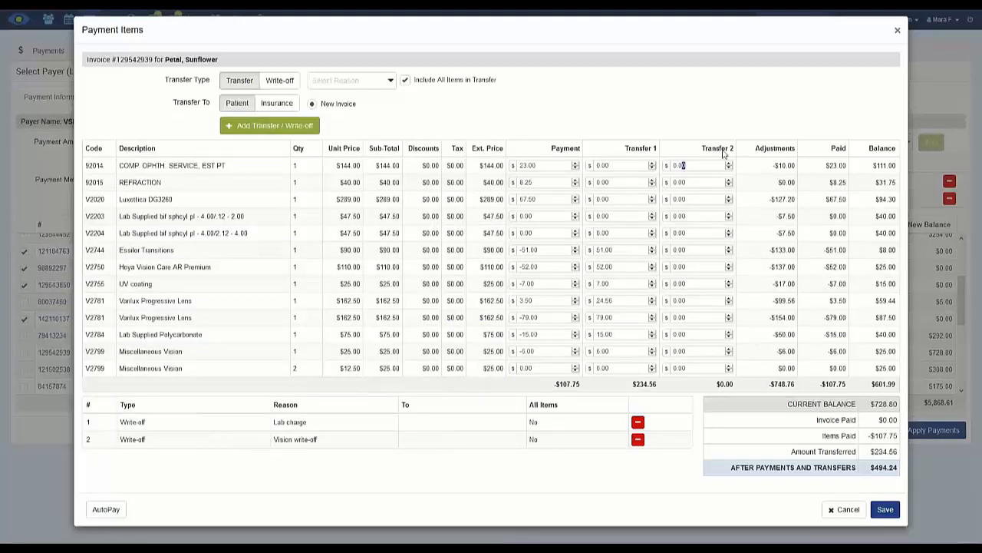
click(697, 165)
drag(697, 165, 665, 160)
text(111)
key(Tab)
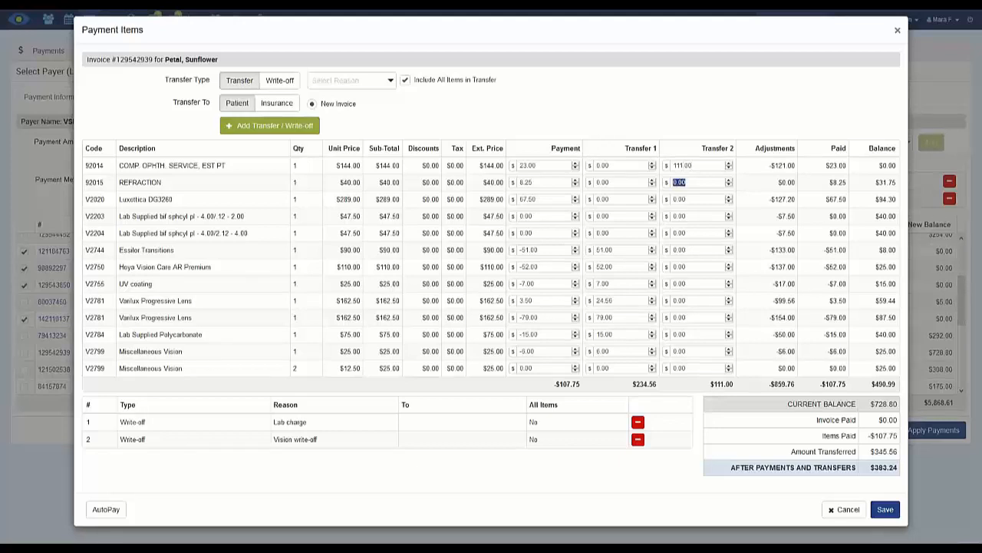
text(31.75)
key(Tab)
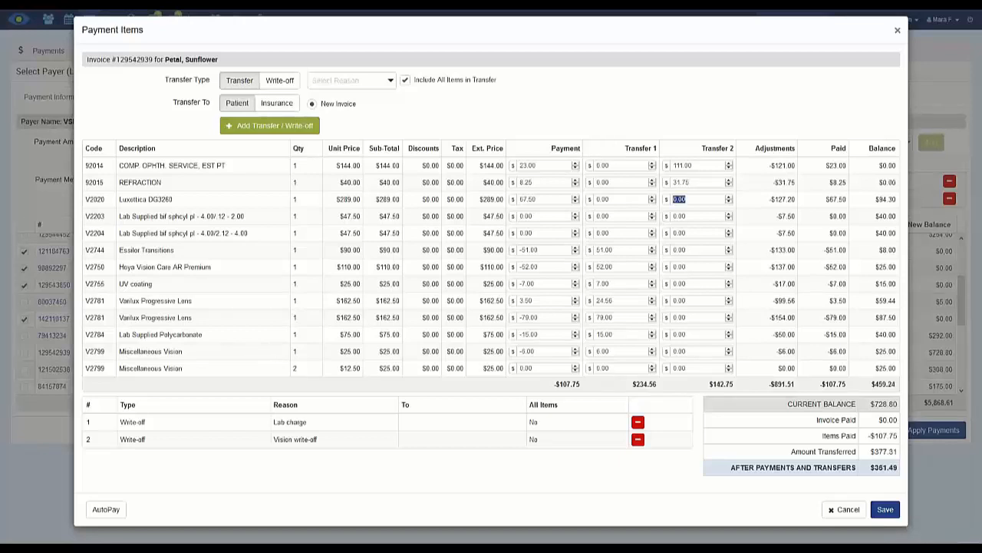
Enter Vision write-offs of 94.30 for the V2020 frame and 40.00 each for the V2203 and V2204 lenses.
text(93)
key(BackSpace)
text(4.30)
key(Tab)
text(40)
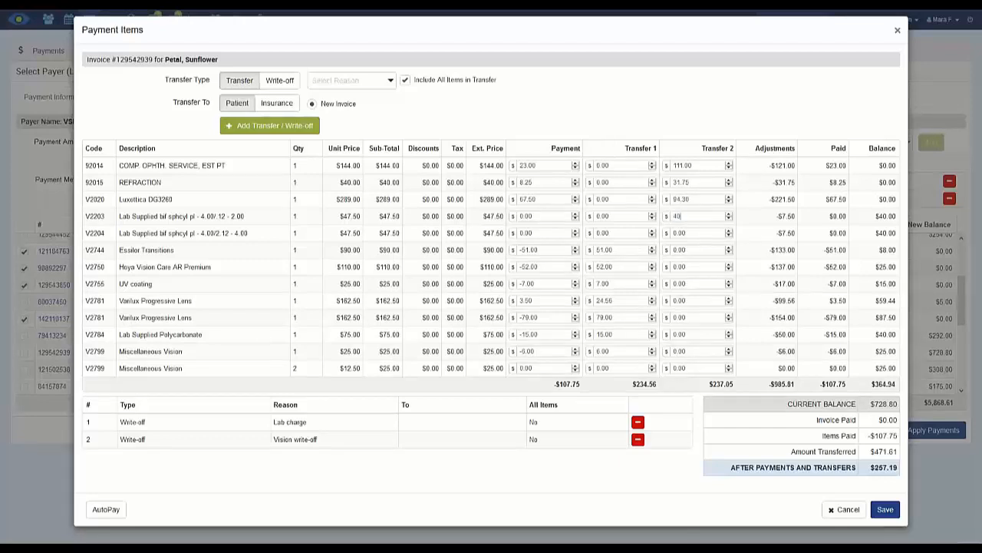
key(Tab)
text(40)
key(Tab)
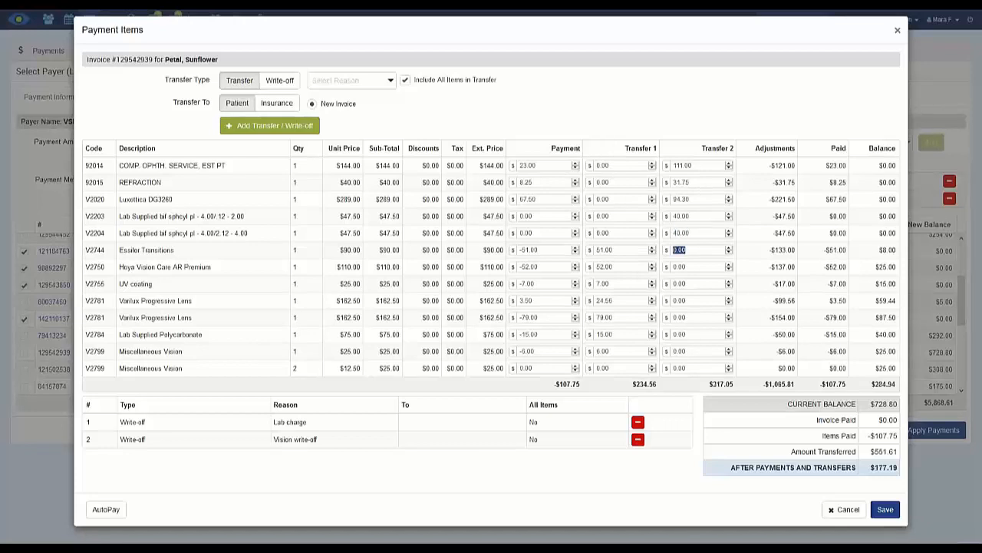
Enter Vision write-offs of 8.00 for V2744 Transitions, 25.00 for V2750 AR Premium and 15.00 for the V2755 UV coating.
text(8)
key(Tab)
text(25)
key(Tab)
text(15.00)
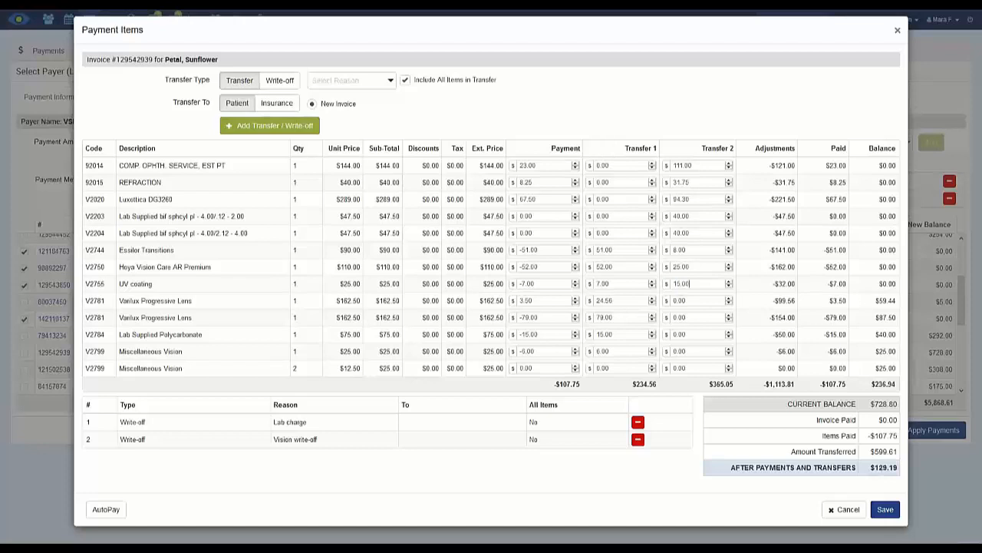
key(Tab)
Enter Vision write-offs of 59.44 for the first V2781 progressive lens and 87.50 for the second.
text(59.44)
key(Tab)
text(87)
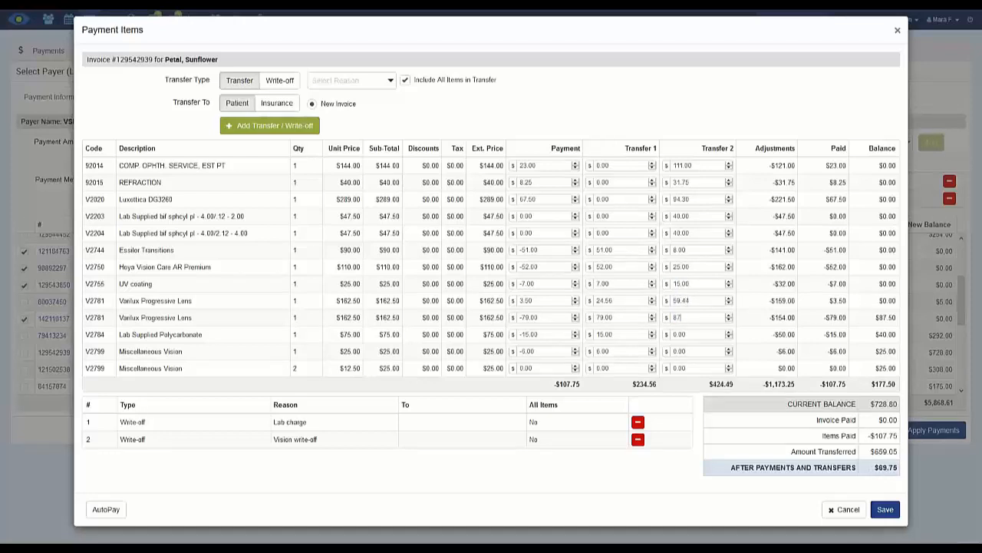
text(.50)
key(Tab)
Enter Vision write-offs of 40.00 for V2784 and 25.00 for each V2799 item, and save the payment items.
text(4)
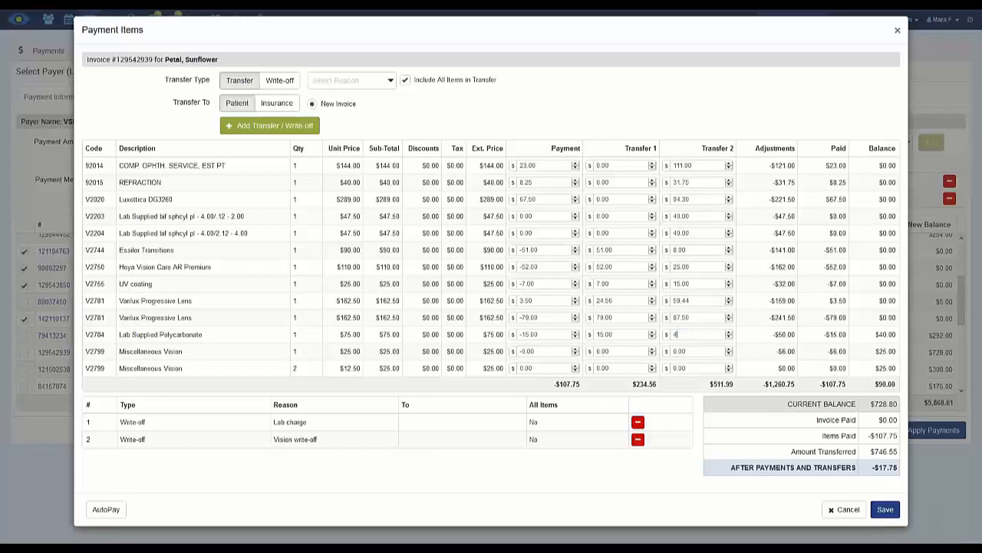
text(0.00)
key(Tab)
text(25.00)
key(Tab)
text(25)
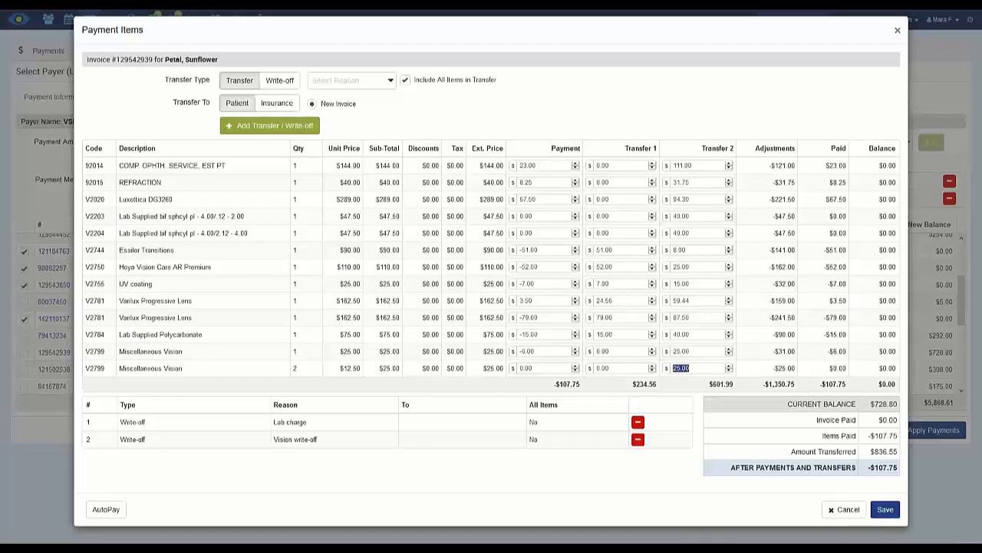
click(885, 510)
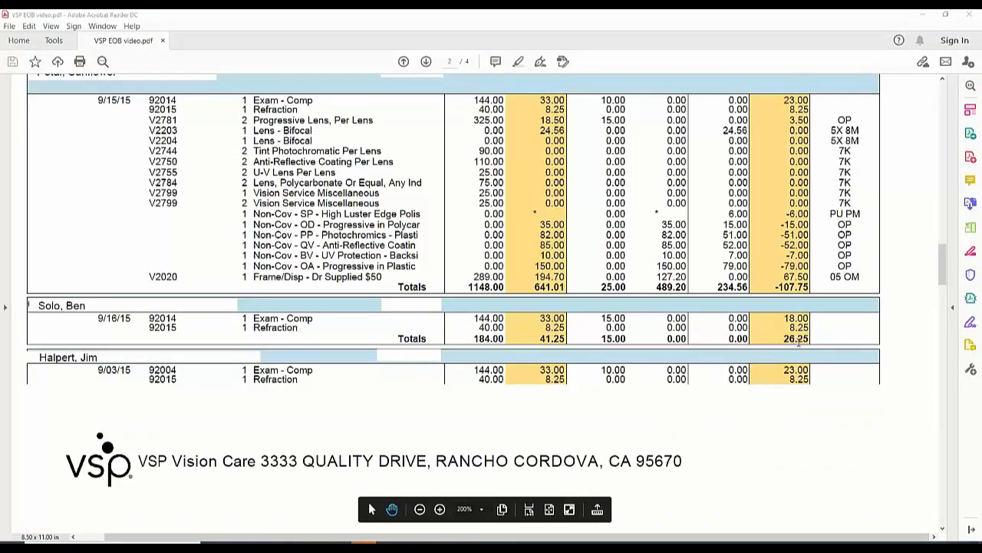
Return from the EOB to the payment and open the payment items of the $712.00 invoice dated 12/02/2019.
click(925, 23)
scroll(529, 274, down, 3)
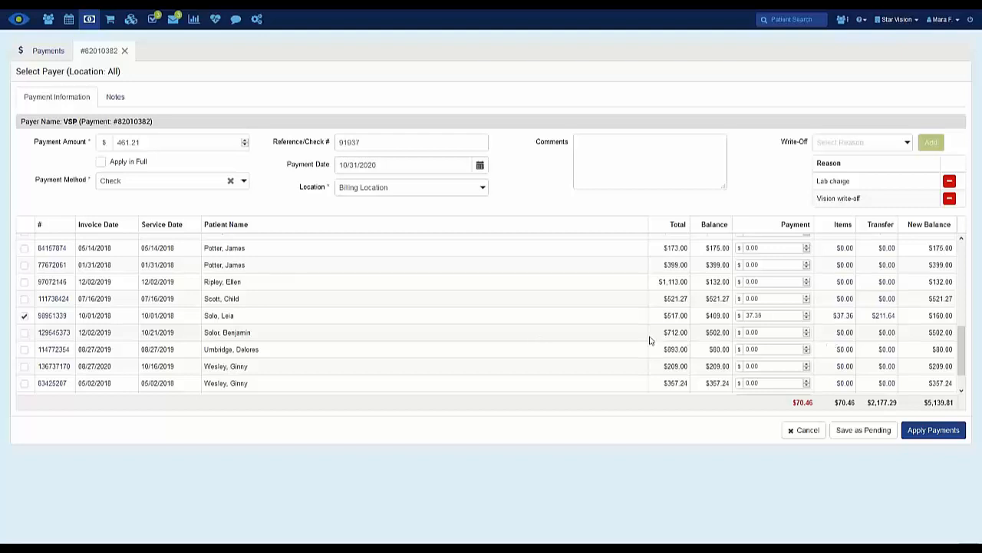
click(844, 335)
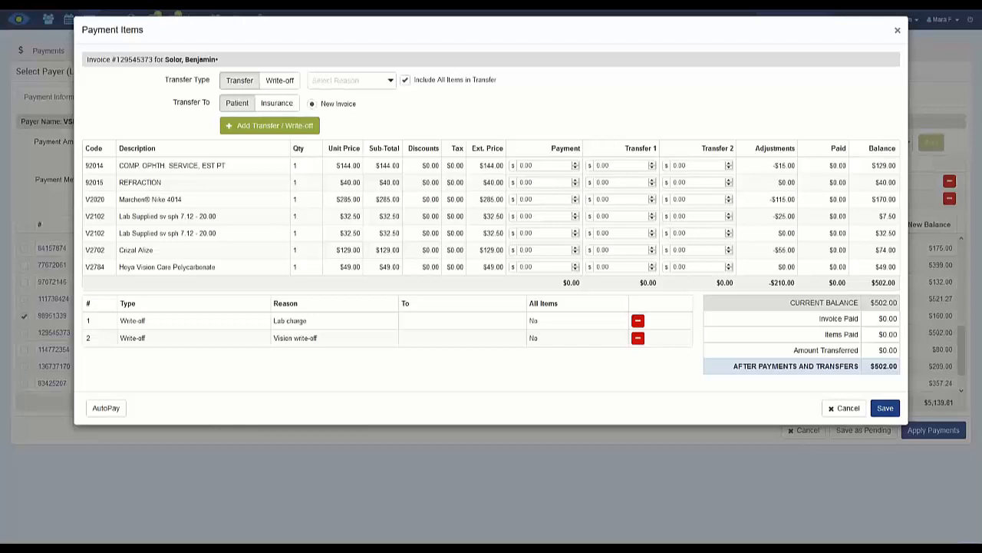
Enter payments of 18.00 for the 92014 exam and 8.25 for the 92015 refraction.
click(532, 166)
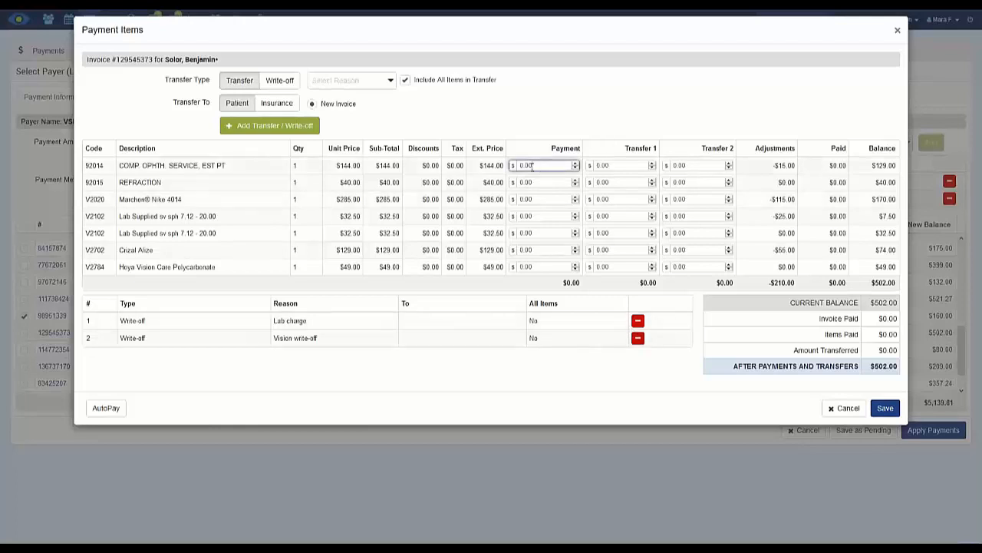
drag(533, 165, 515, 164)
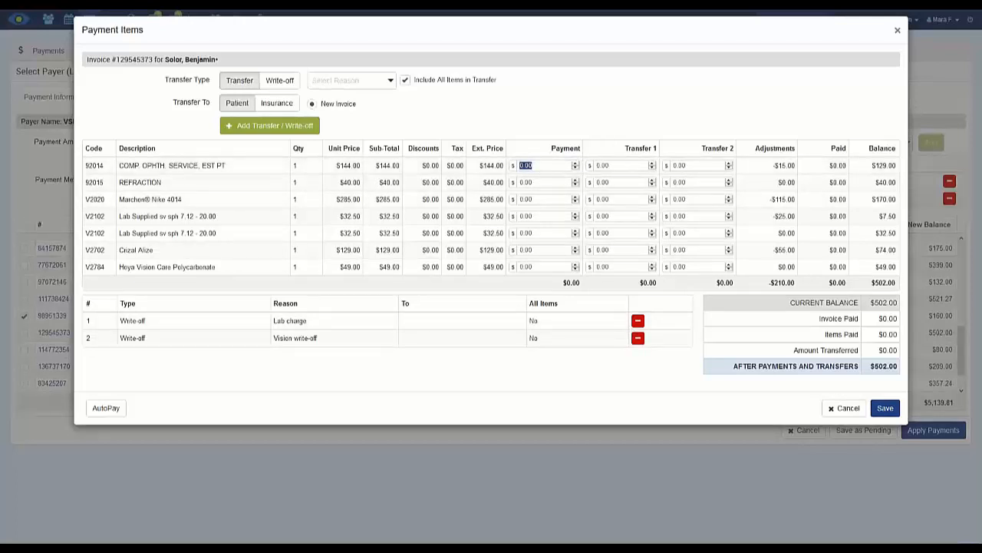
text(18)
key(Tab)
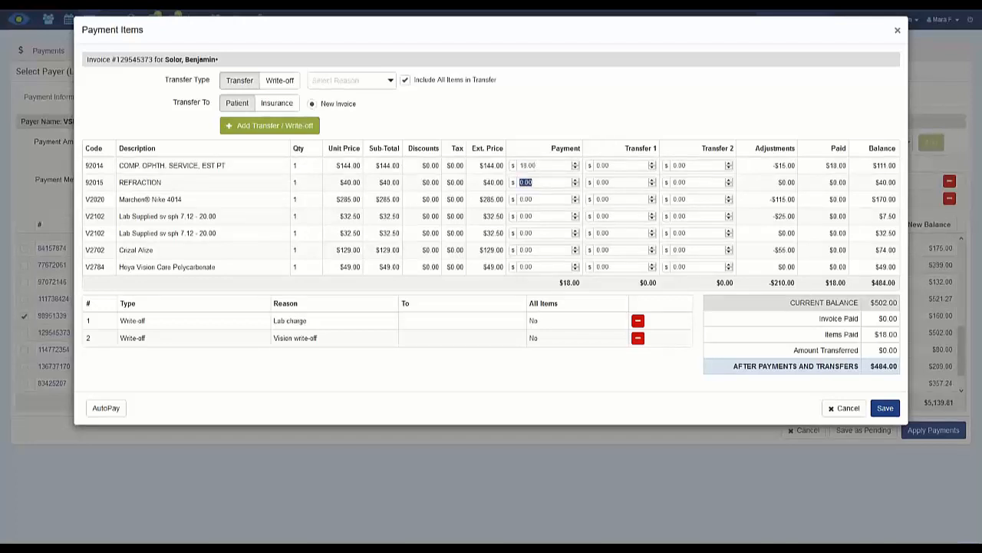
text(8.25)
Enter Vision write-offs of 111.00 for the 92014 exam and 31.75 for the 92015 refraction, and save the payment items.
drag(699, 166, 670, 167)
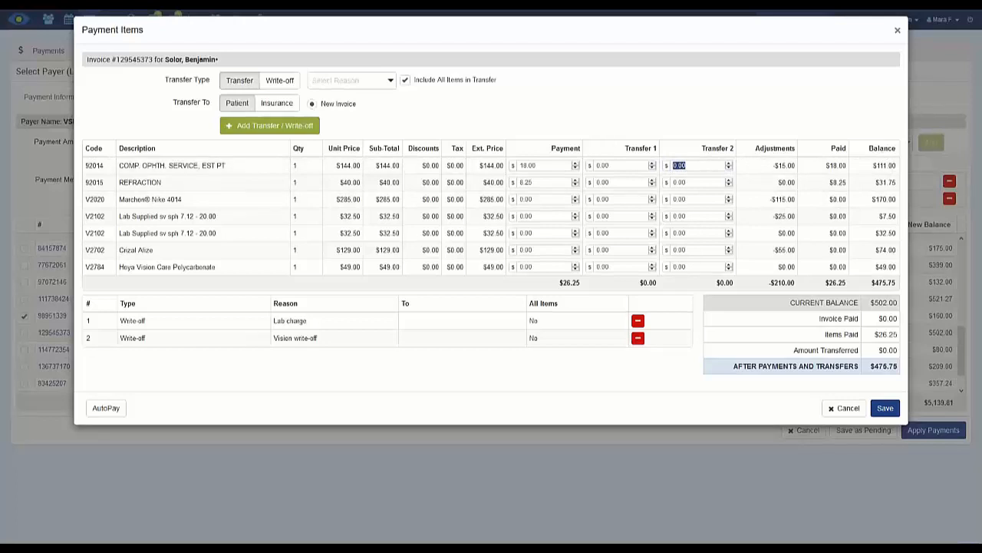
text(111)
key(Tab)
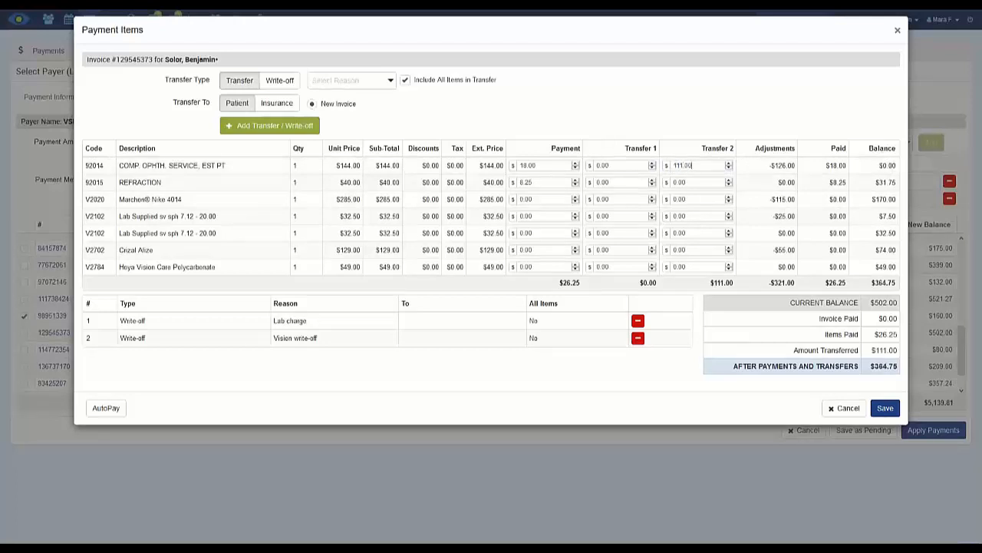
text(31.75)
key(Tab)
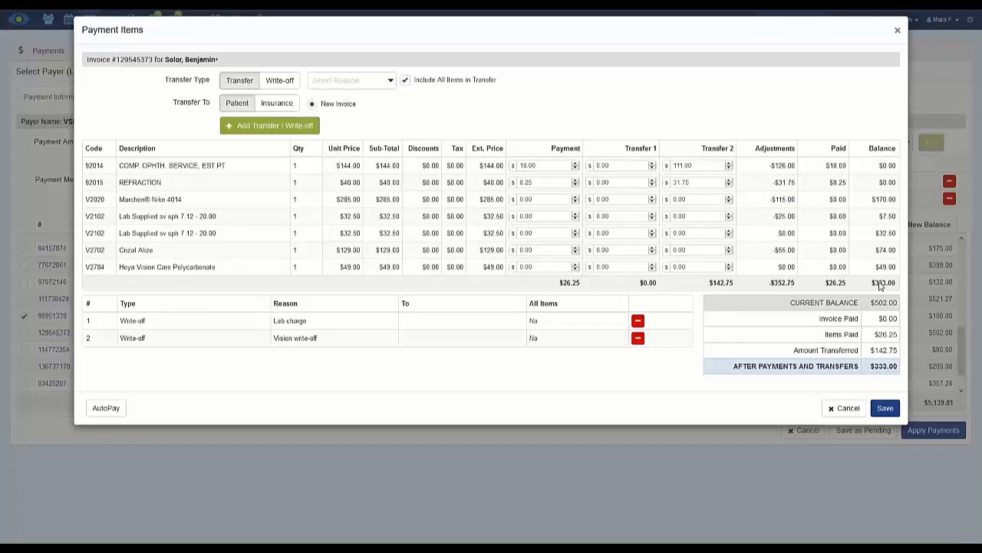
click(892, 413)
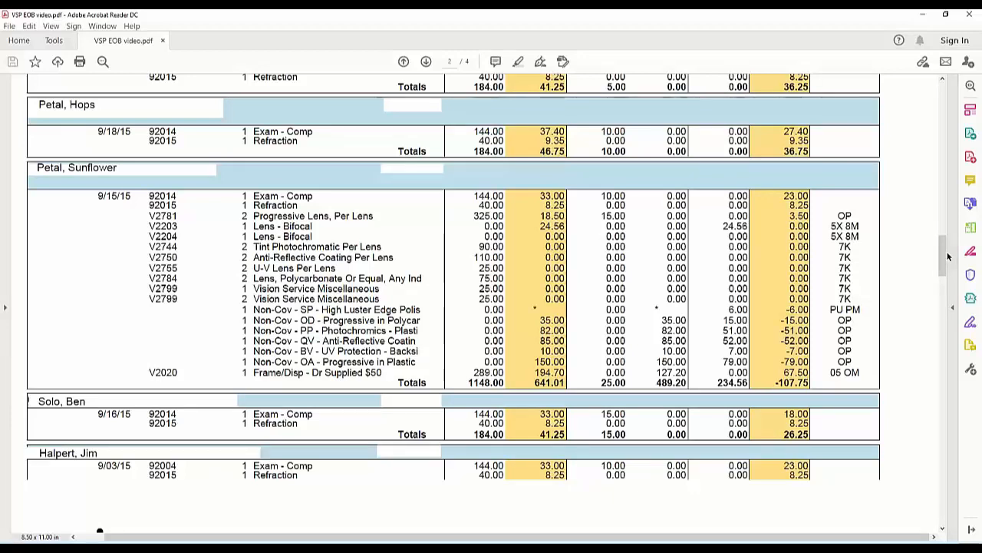
Review the next claim on EOB pages 2 and 3, and open the payment items of the $1,233.00 invoice dated 09/03/2019.
scroll(946, 258, down, 2)
drag(946, 258, 945, 284)
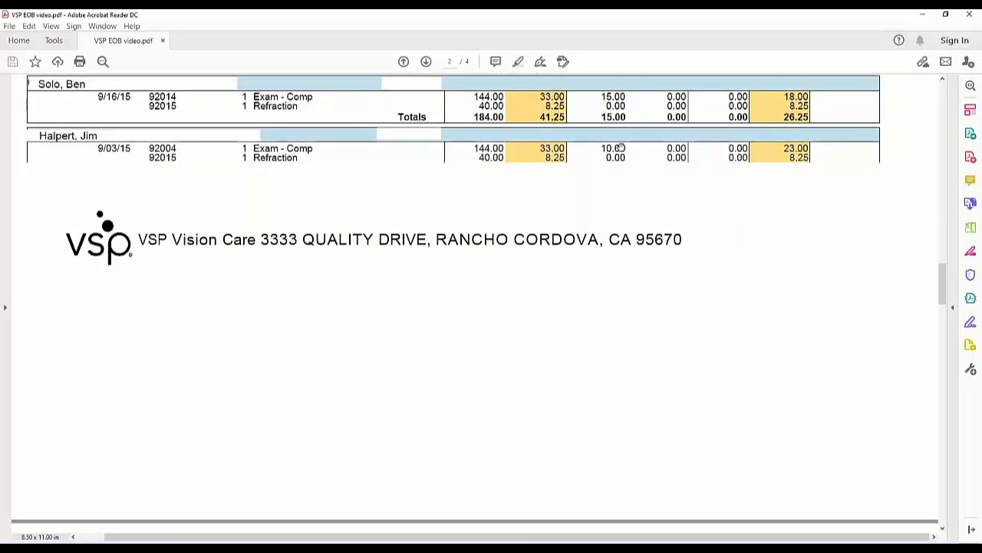
drag(943, 286, 943, 349)
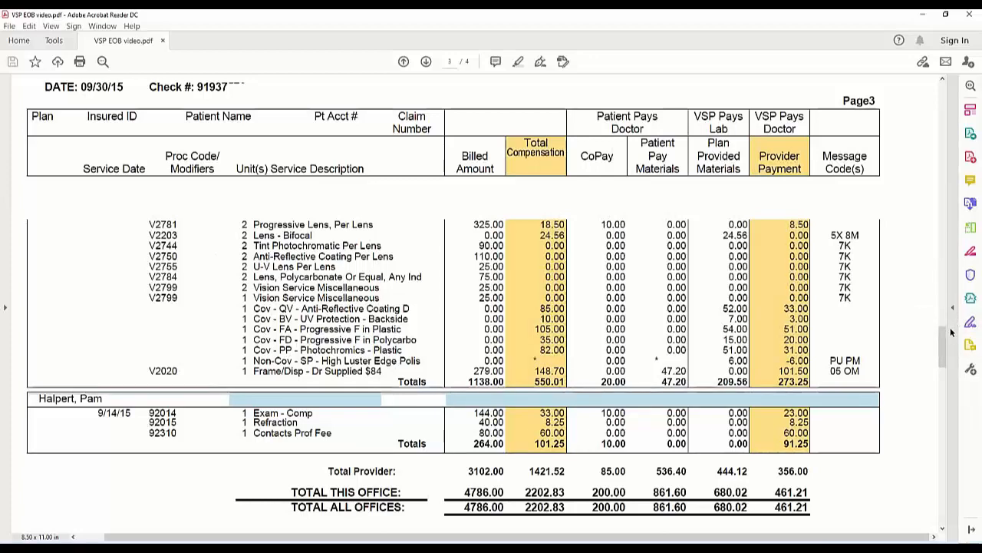
drag(947, 349, 946, 346)
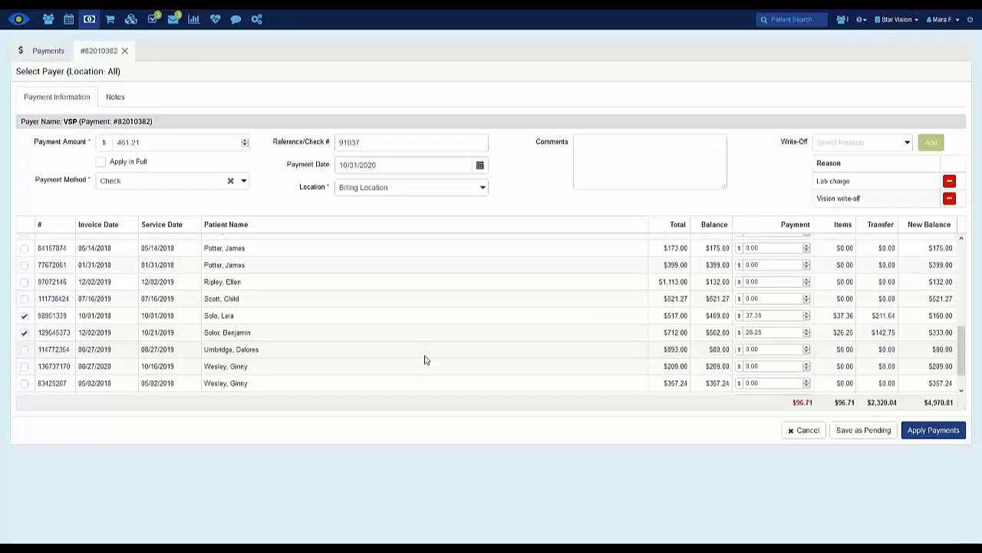
scroll(426, 359, up, 5)
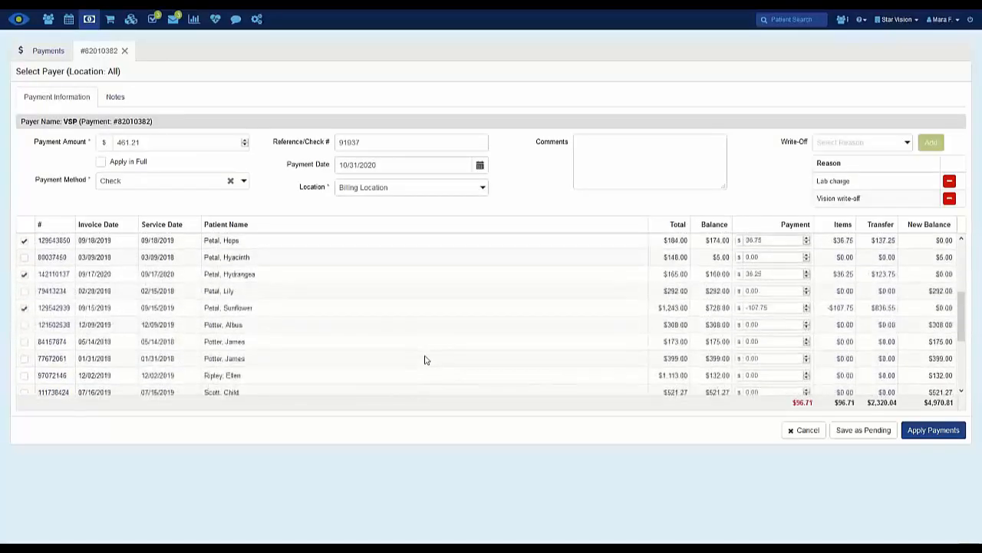
scroll(426, 359, up, 3)
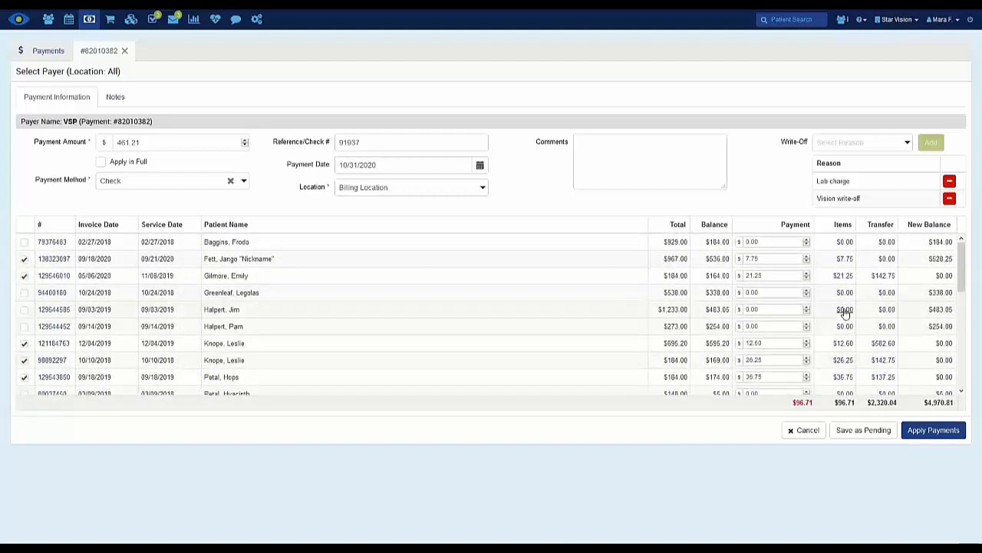
click(889, 309)
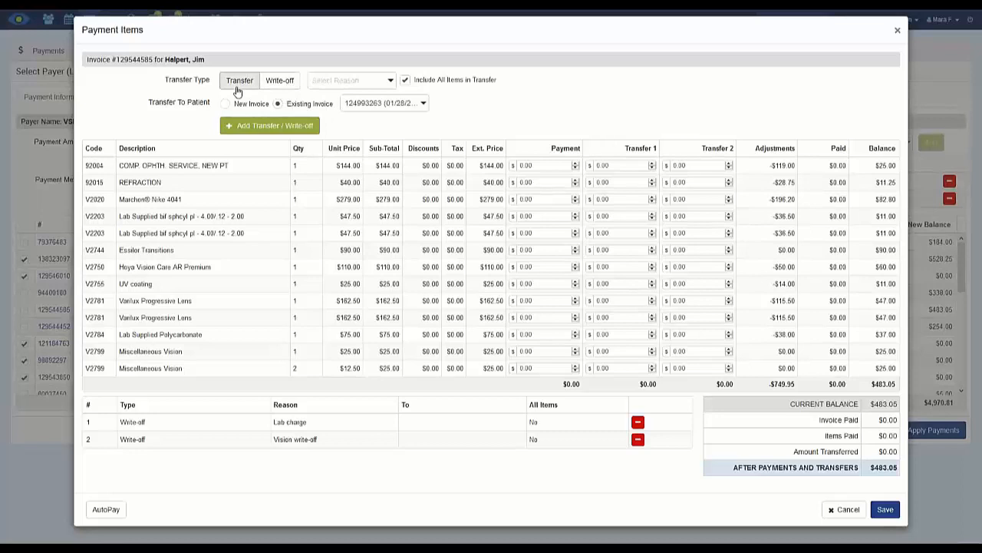
Add a Coinsurance/Copay transfer to the patient's existing invoice and enter -10.00 in it for the 92004 exam.
click(356, 81)
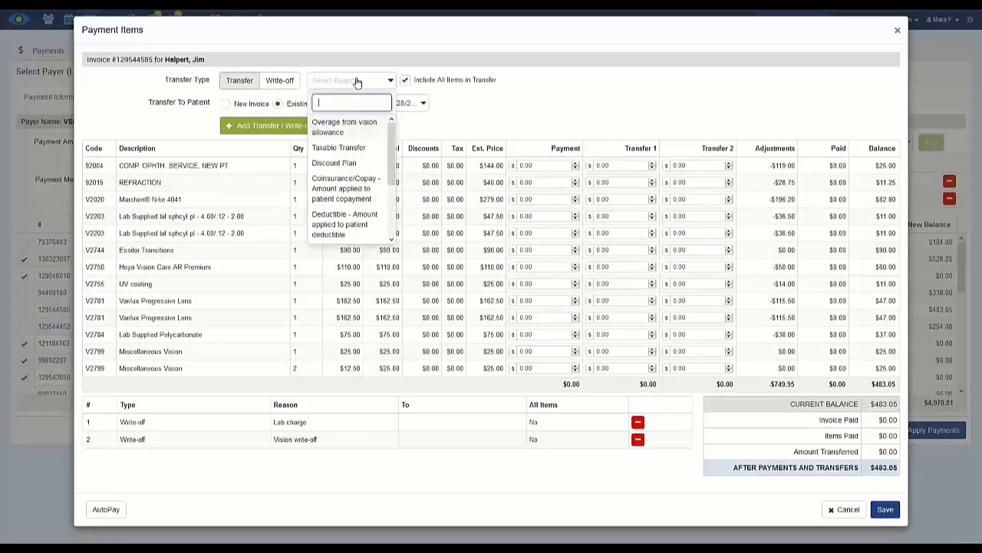
click(341, 190)
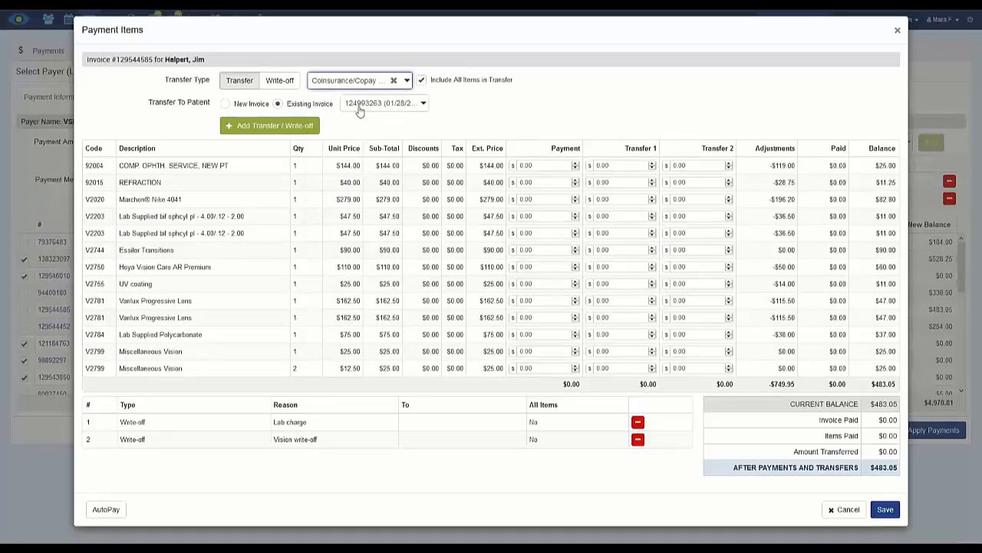
click(253, 134)
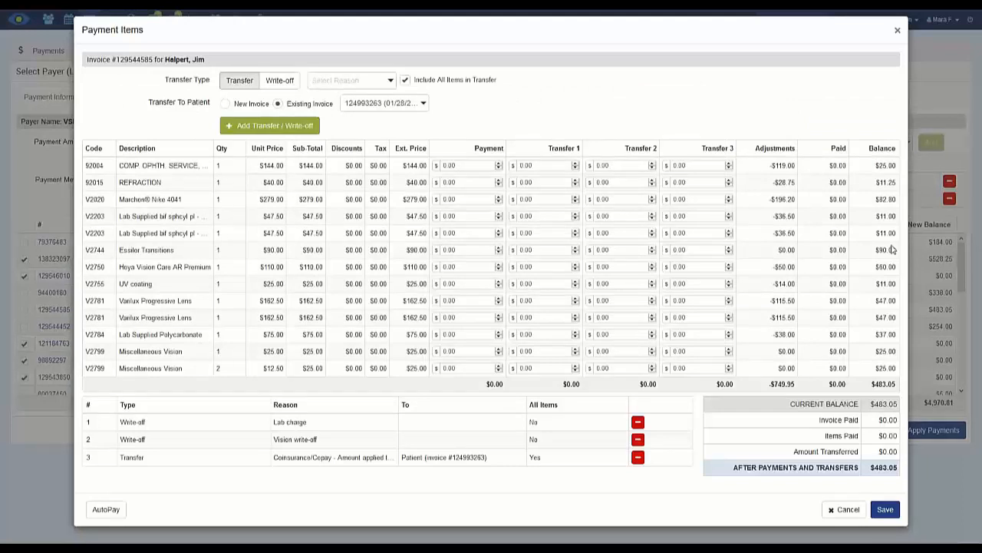
click(694, 165)
key(ctrl+a)
text(-10.0)
click(799, 95)
mouse_move(779, 165)
Enter payments of 33.00 for the 92004 exam and 8.25 for the 92015 refraction.
click(471, 165)
text(33.00)
key(Tab)
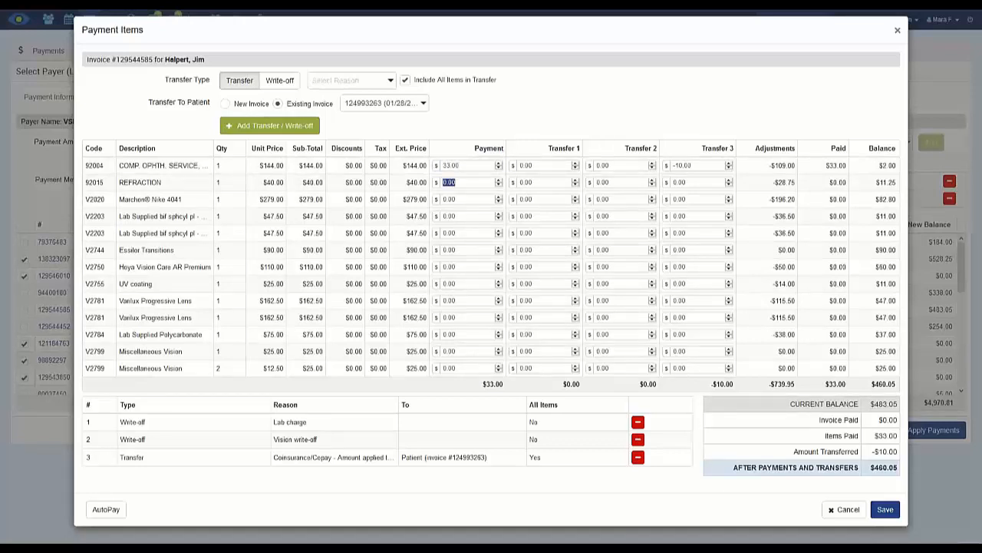
text(6)
text(.25)
key(Tab)
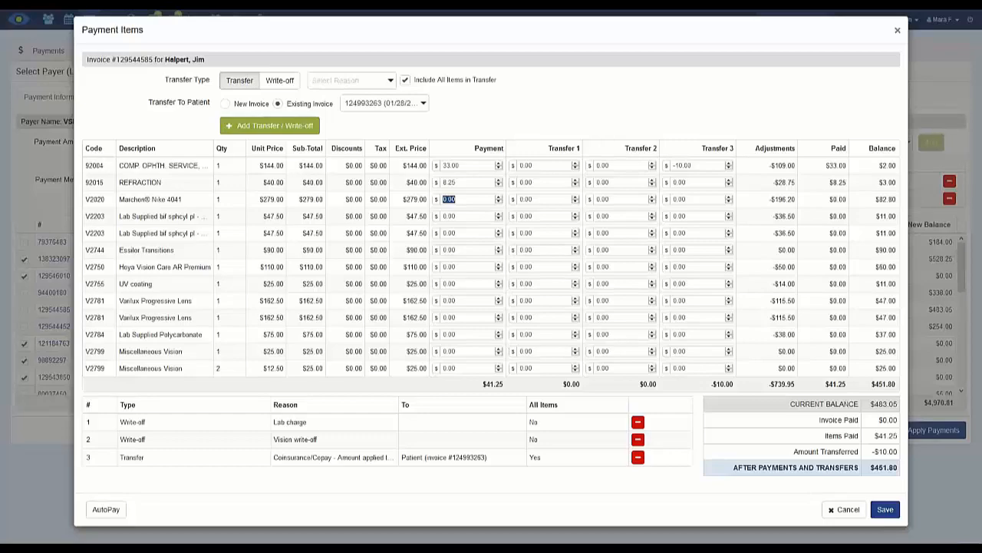
Check the frame's provider payment in the EOB and enter a payment of 101.50 for the V2020 frame.
key(alt+Tab)
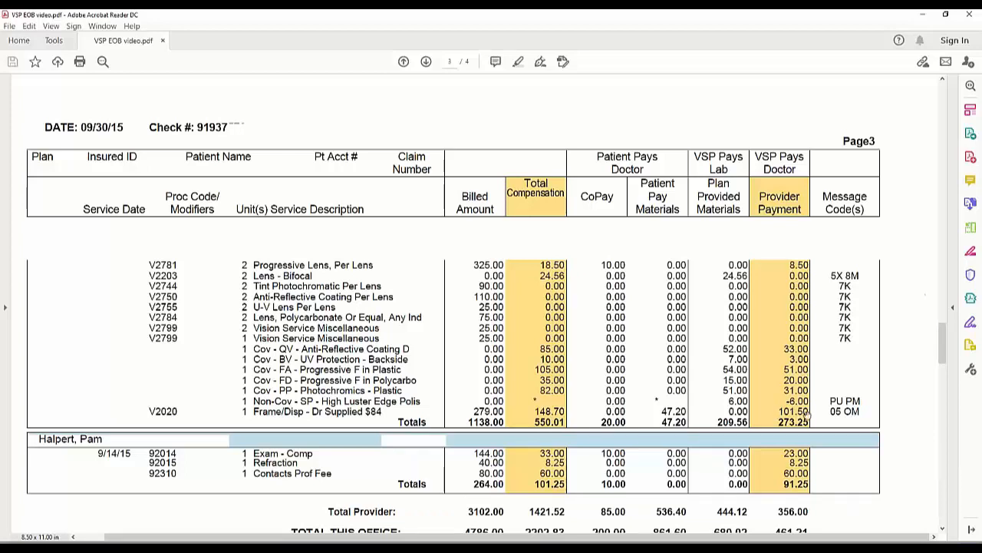
click(923, 14)
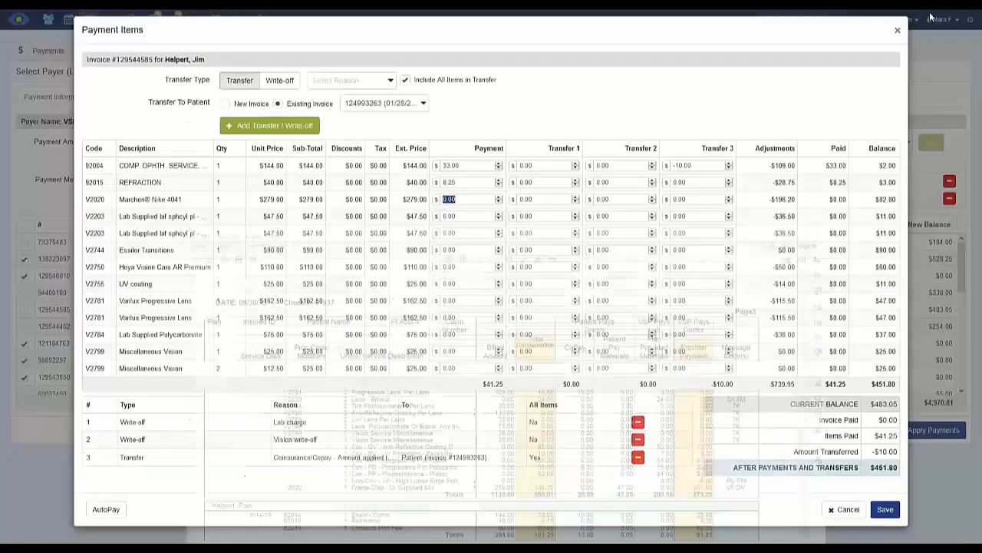
text(10)
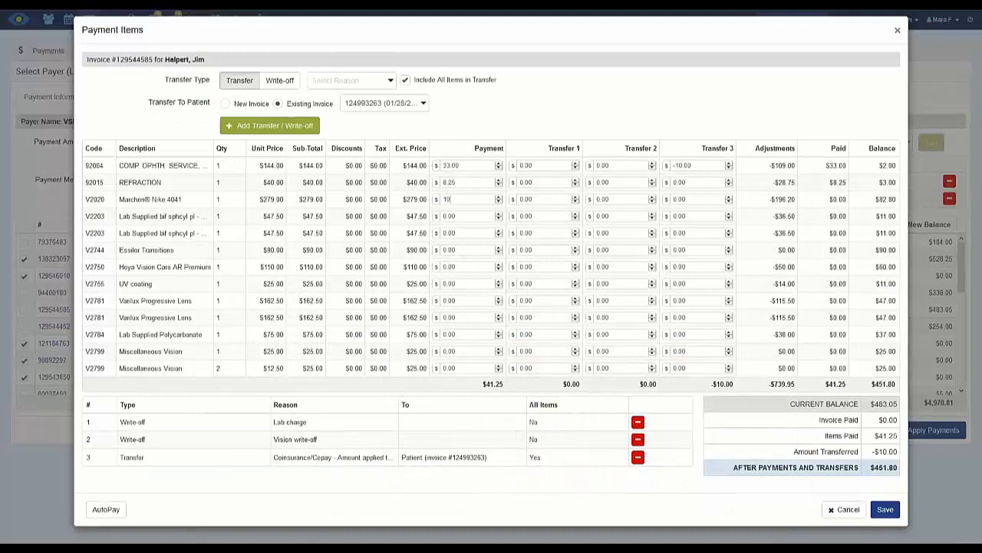
text(1.50)
mouse_move(779, 201)
key(Tab)
Following the EOB, enter an 8.50 payment for the first V2781 progressive lens and a 24.56 lab charge for the first V2203 lens.
key(alt+Tab)
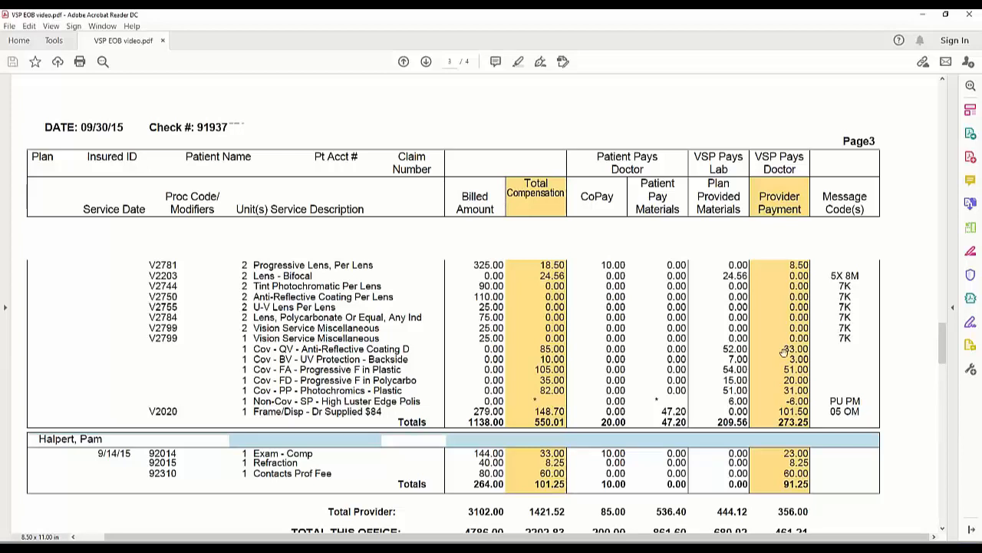
click(917, 18)
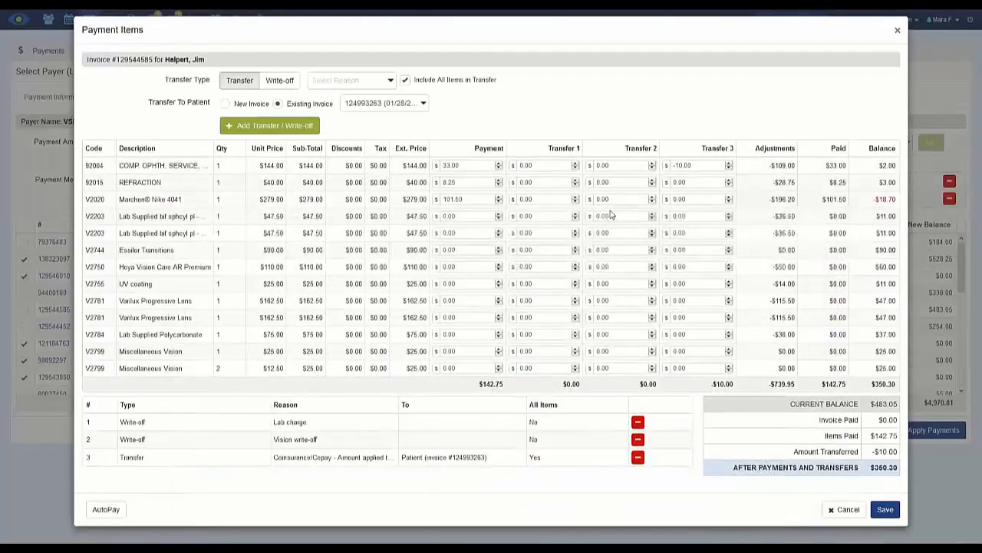
double_click(459, 304)
text(8.50)
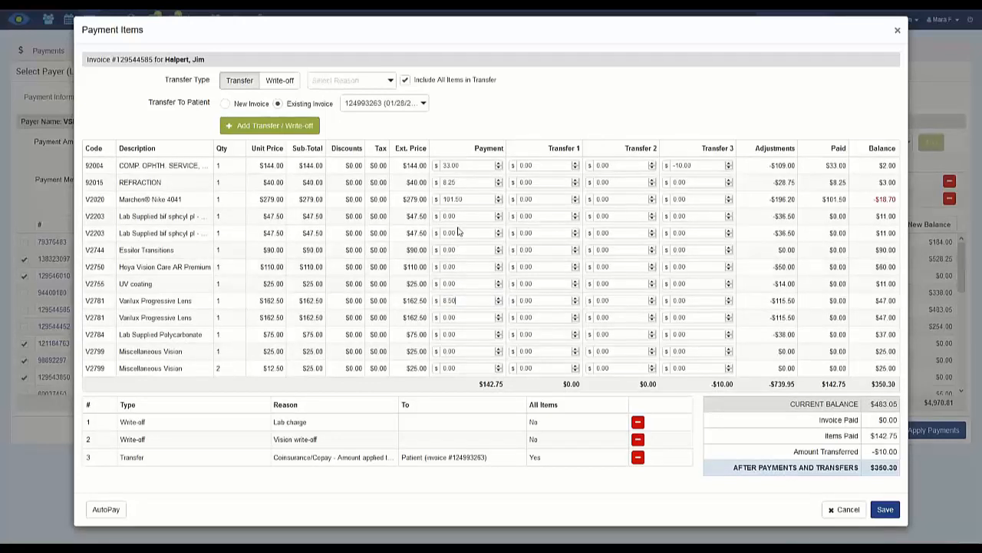
double_click(523, 216)
text(2)
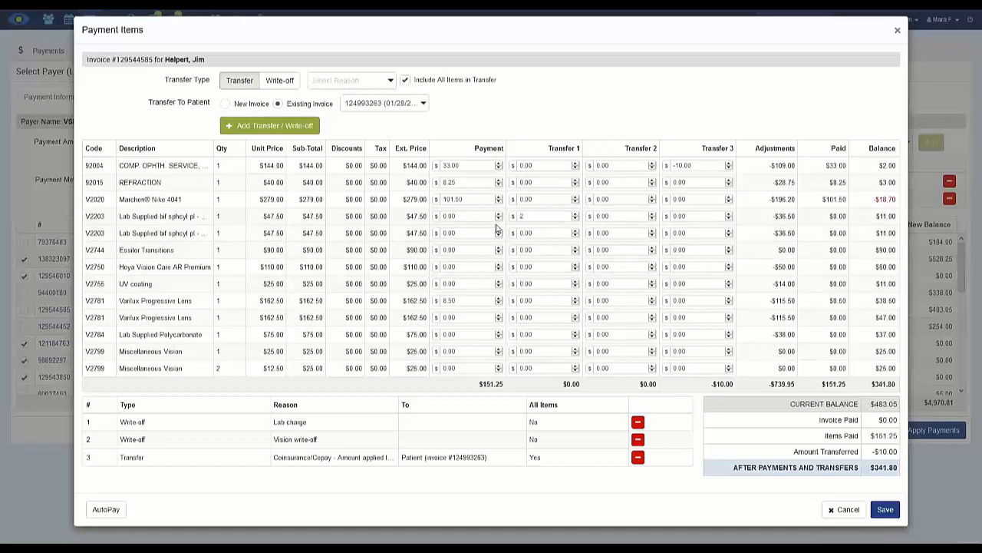
text(4.56)
Check the anti-reflective coating amounts in the EOB and enter a 33.00 payment and 52.00 lab charge for V2750 AR Premium.
key(alt+Tab)
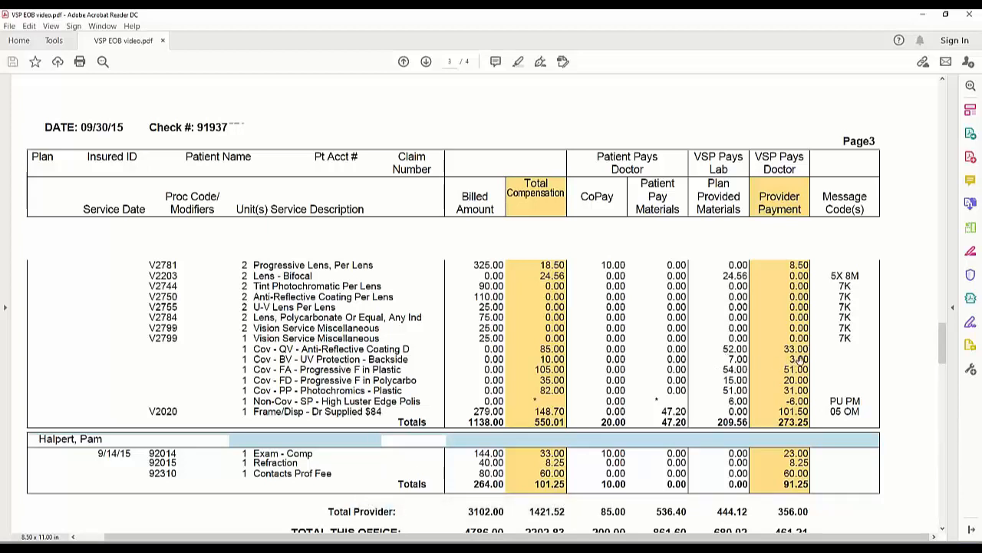
click(927, 17)
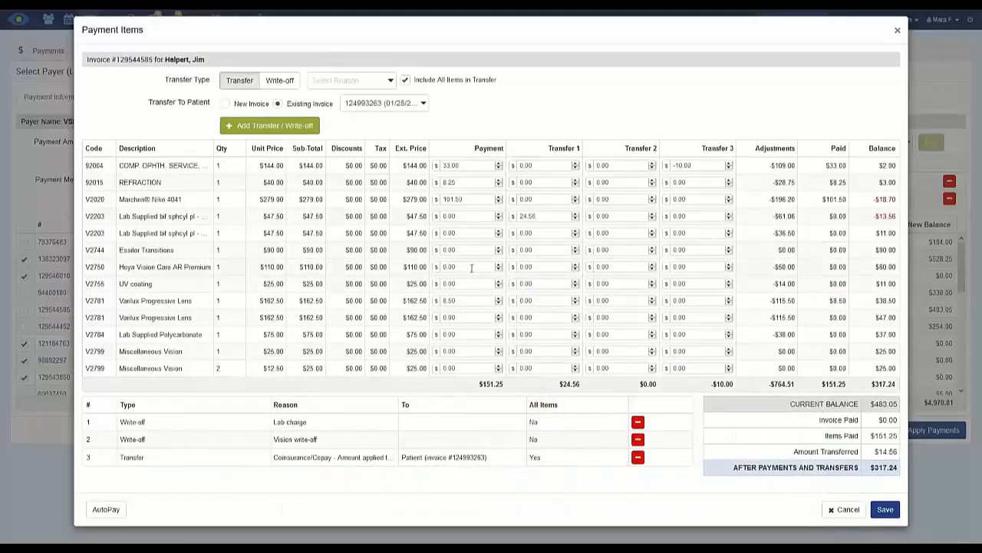
drag(470, 267, 436, 269)
text(33)
click(535, 266)
drag(503, 267, 491, 264)
text(52)
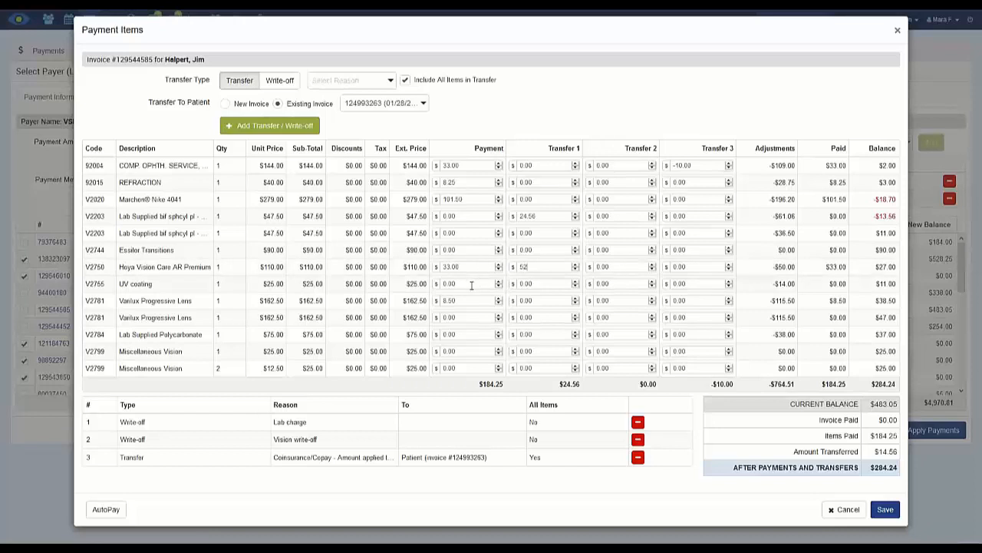
Enter a payment of 3.00 and a lab charge of 7.00 for the V2755 UV coating.
double_click(471, 284)
key(BackSpace)
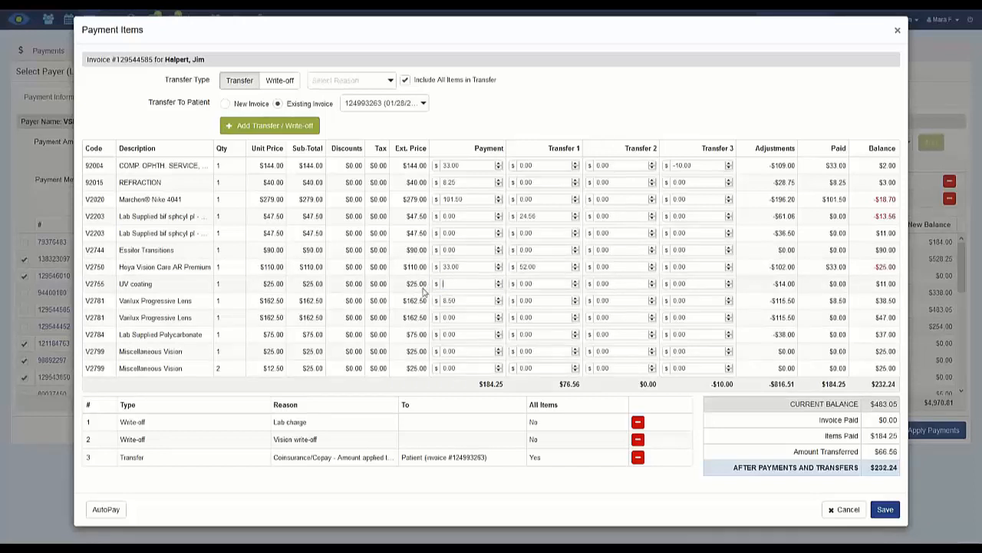
text(3)
key(Tab)
text(7)
Check the progressive lens amounts in the EOB and enter a 51.00 payment and 54.00 lab charge for the second V2781 lens.
key(alt+Tab)
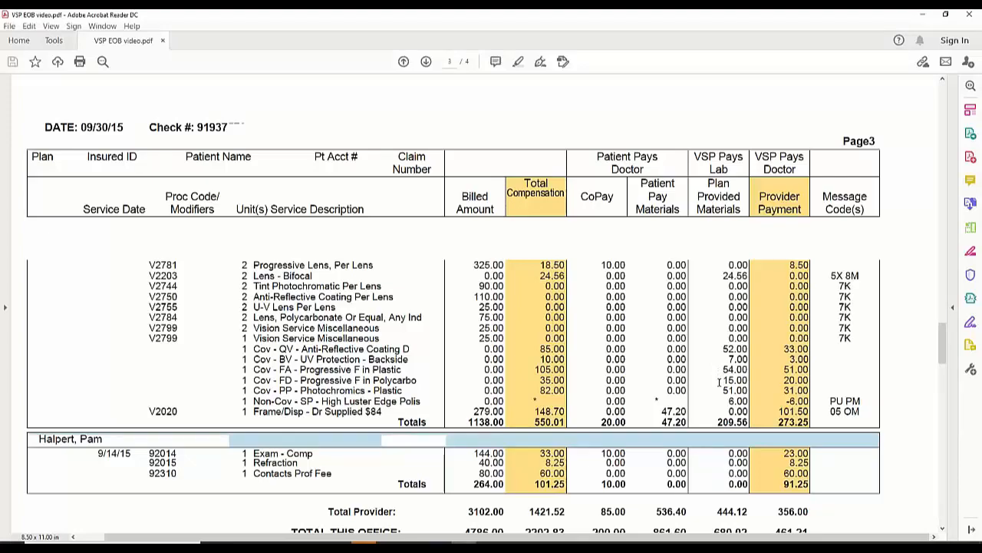
click(923, 15)
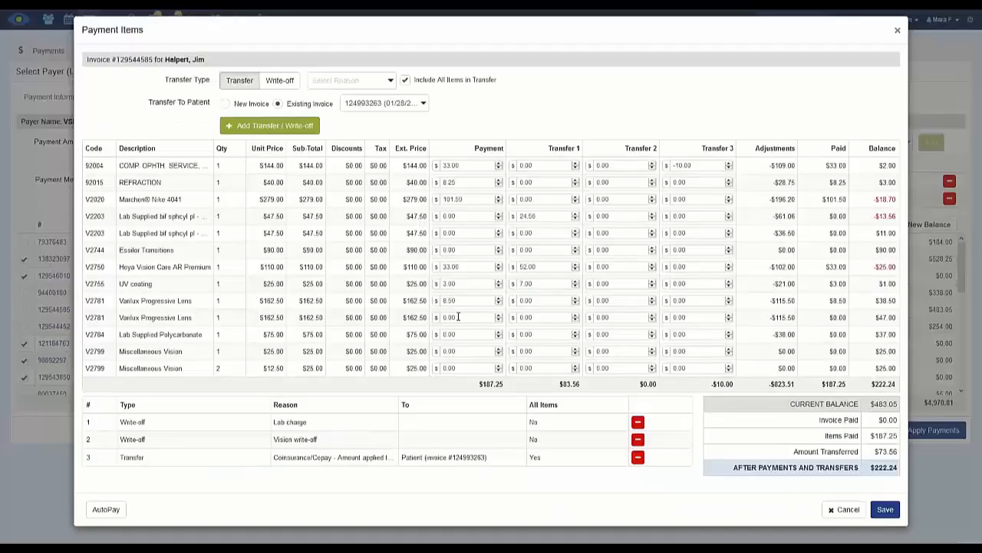
click(432, 318)
text(51)
click(543, 317)
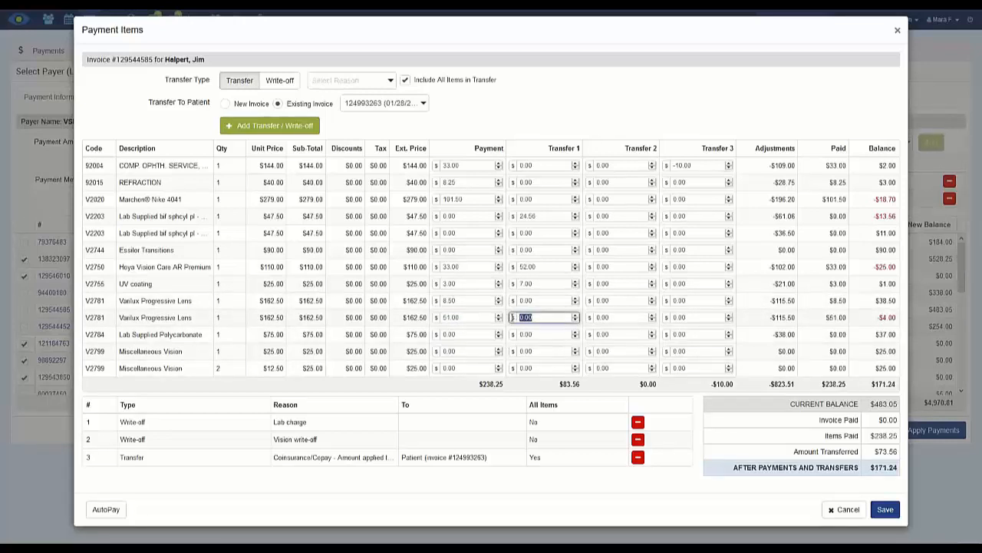
text(54)
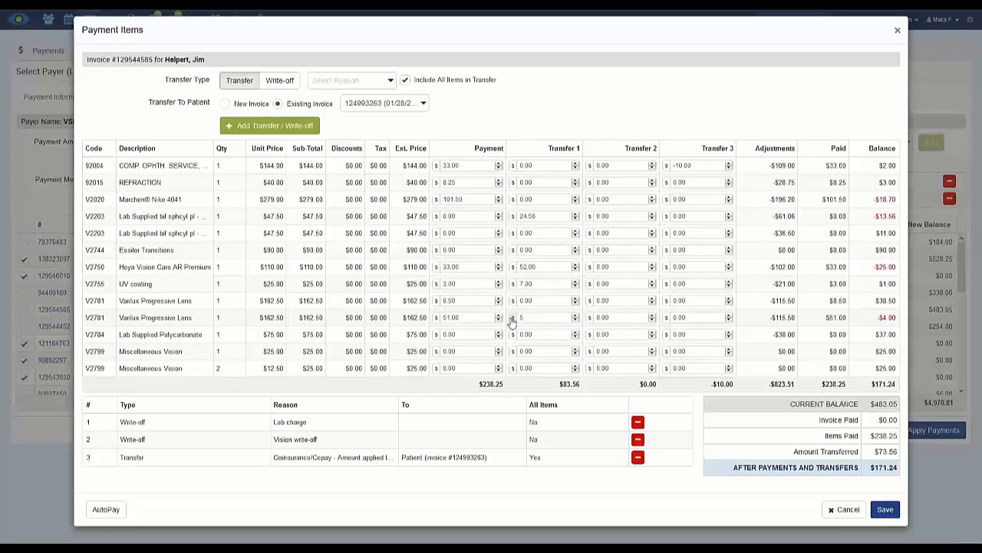
Enter a payment of 20.00 and a lab charge of 15.00 for the V2784 polycarbonate, and return to the EOB.
click(449, 334)
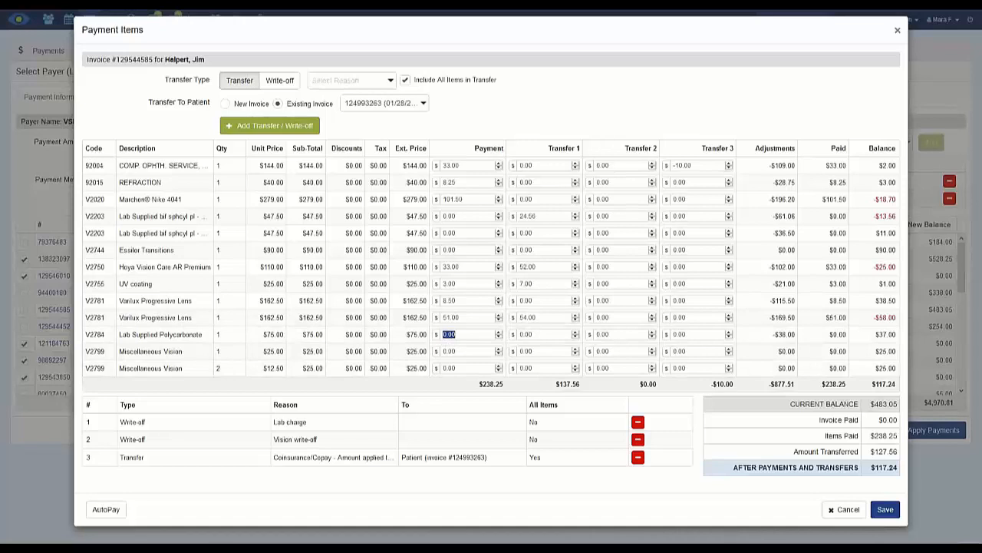
text(20)
key(Tab)
text(15)
key(alt+Tab)
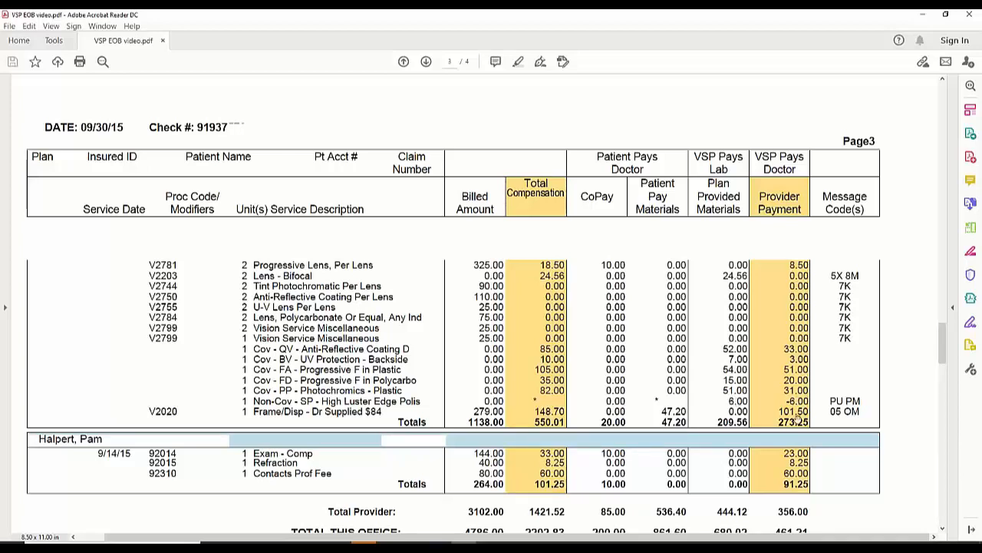
Enter a payment of 31.00 and a lab charge of 51.00 for the V2744 Essilor Transitions.
click(921, 17)
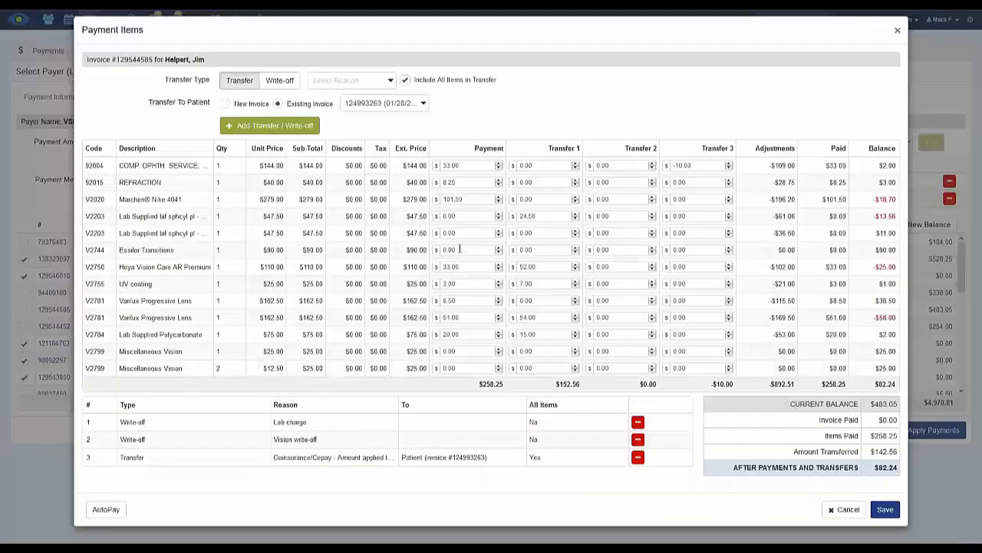
drag(461, 249, 440, 250)
text(31)
key(Tab)
text(51)
Enter a payment of -6.00 and a lab charge of 6.00 for the first V2799 Miscellaneous Vision item.
click(449, 351)
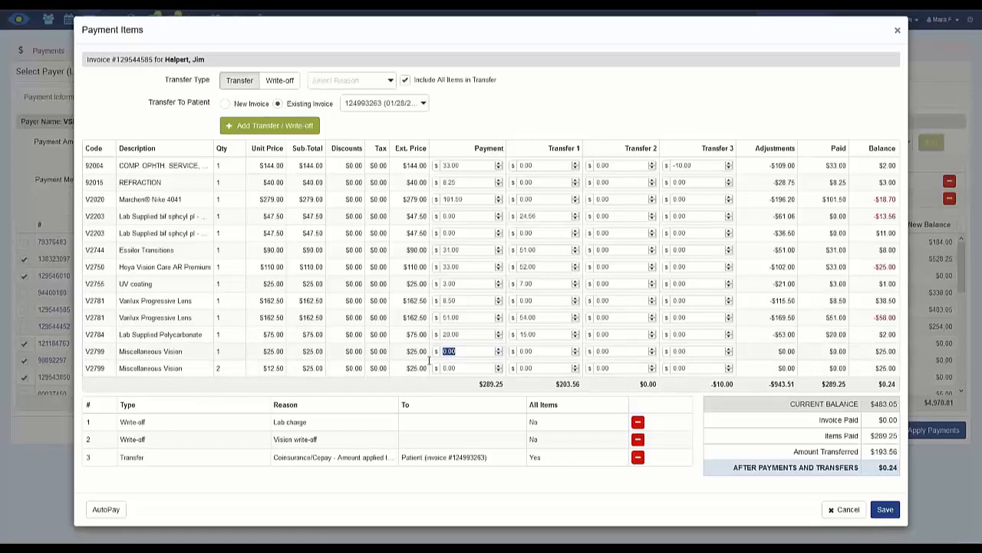
text(-6.00)
key(Tab)
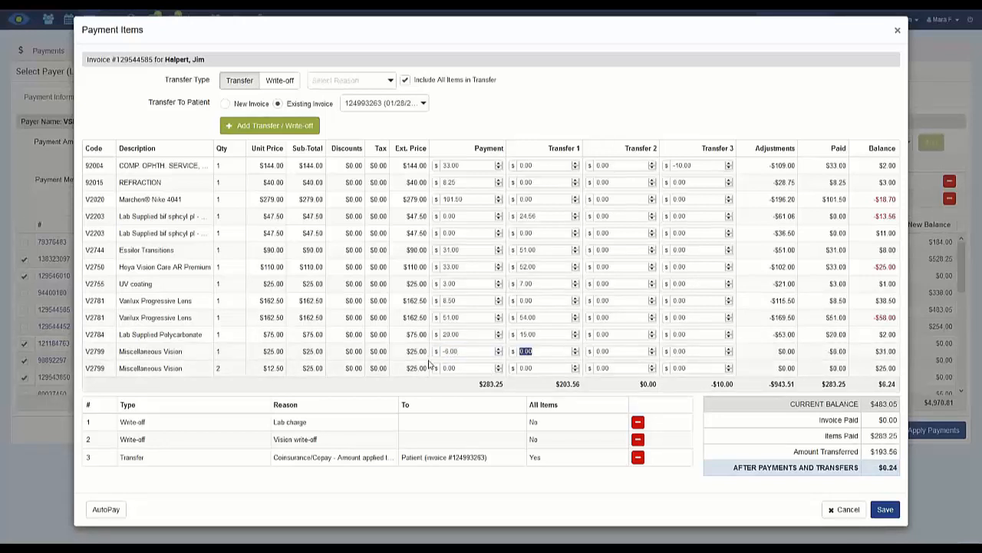
text(6)
key(Tab)
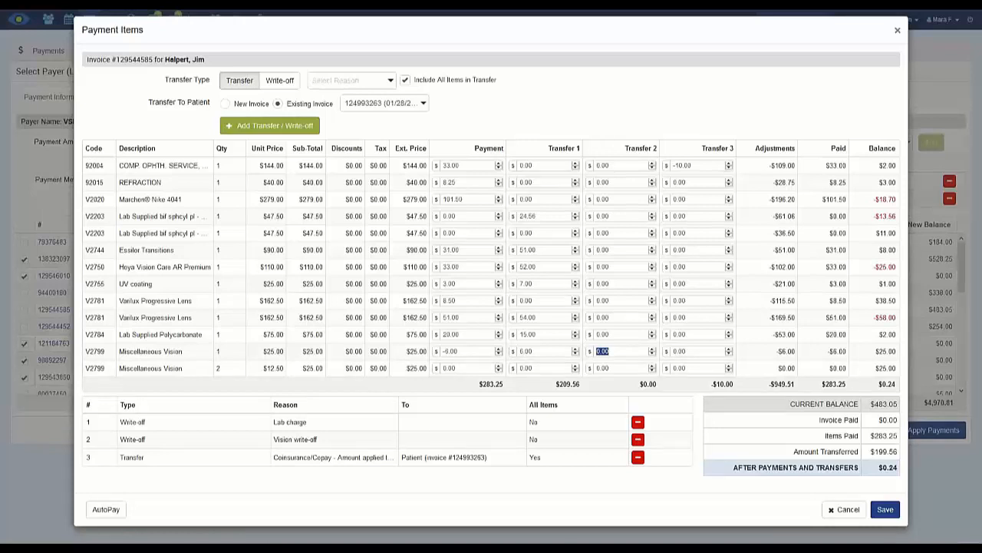
Check the exam amount on page 2 of the EOB and correct the 92004 exam payment to 23.00.
click(741, 542)
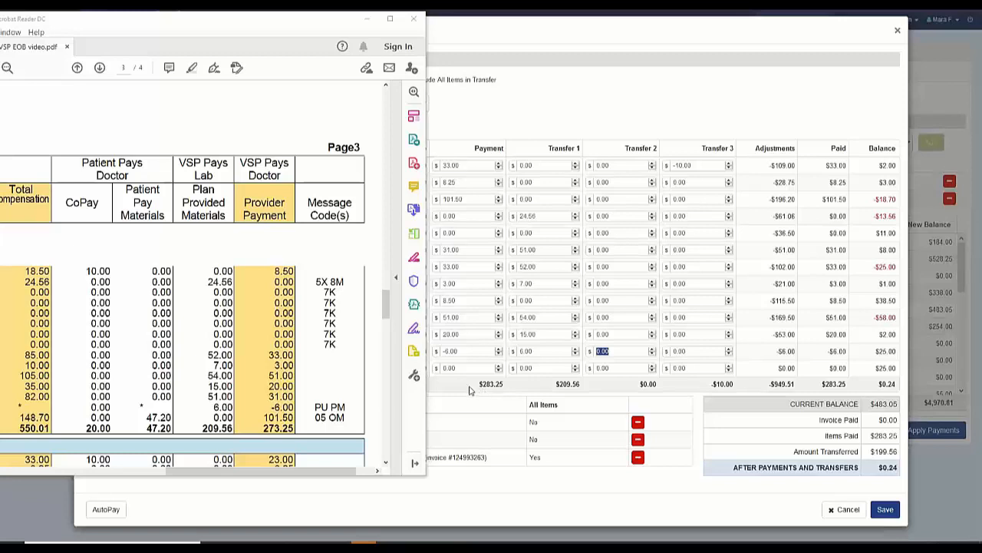
drag(386, 303, 388, 252)
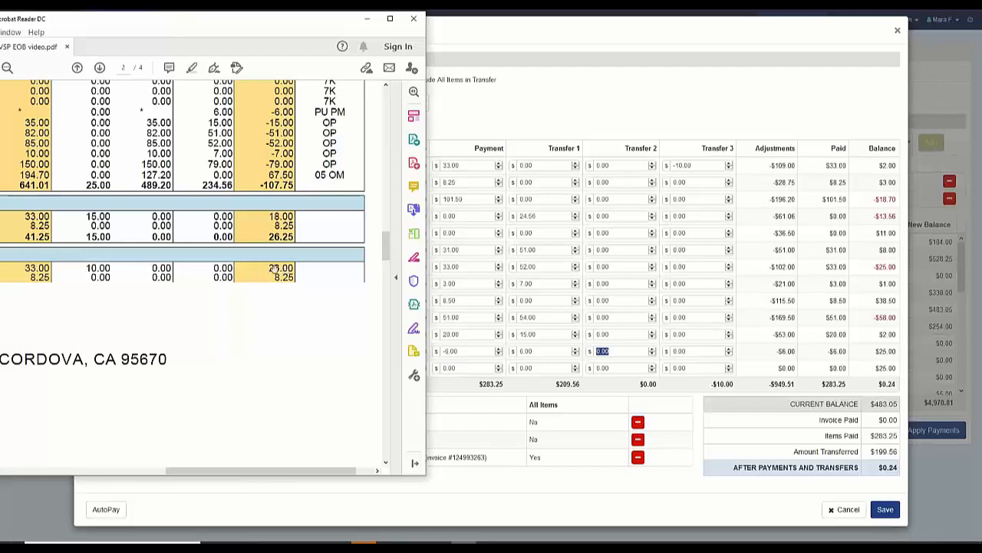
click(447, 169)
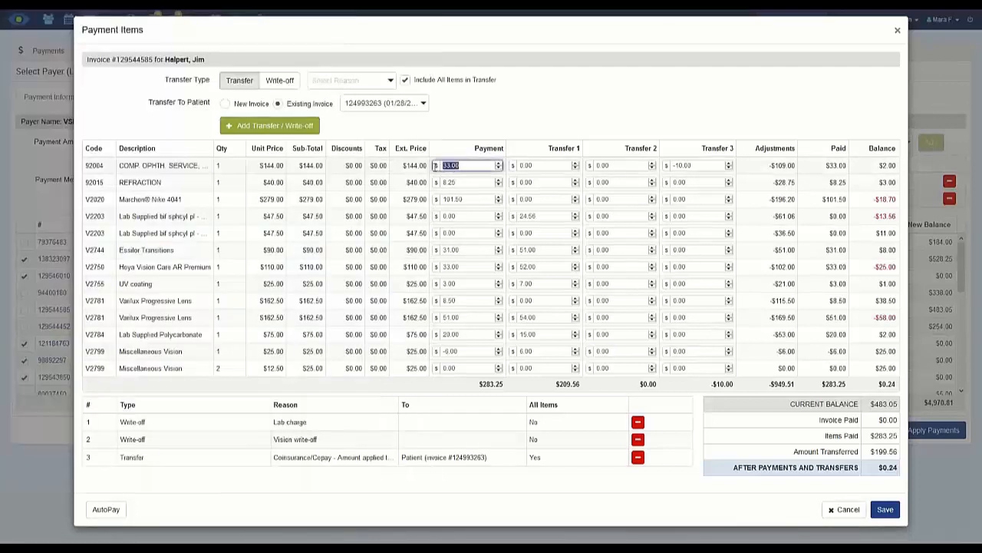
text(23.00)
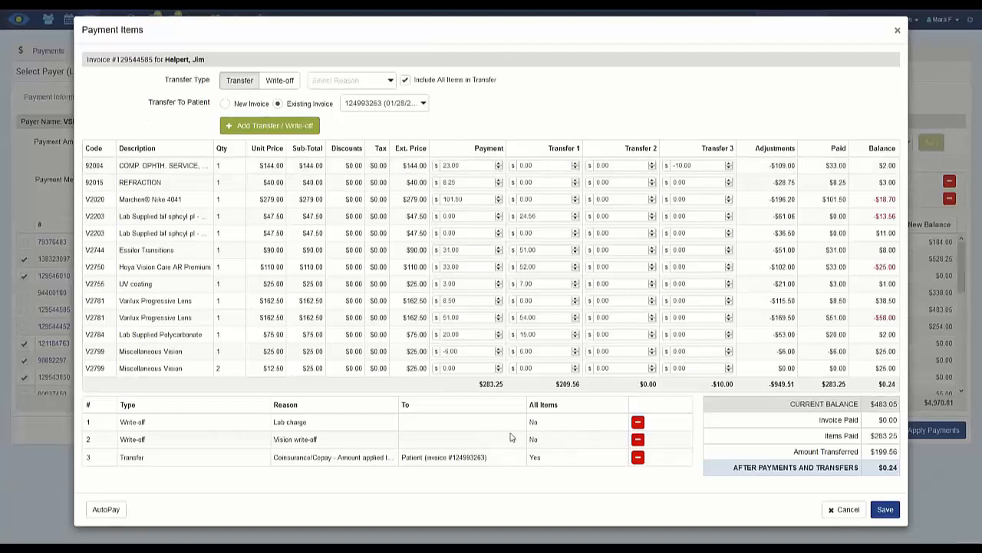
click(515, 402)
Enter vision write-offs of 12.00 for the 92004 exam, 3.00 for the refraction and -18.70 for the V2020 frame.
double_click(618, 165)
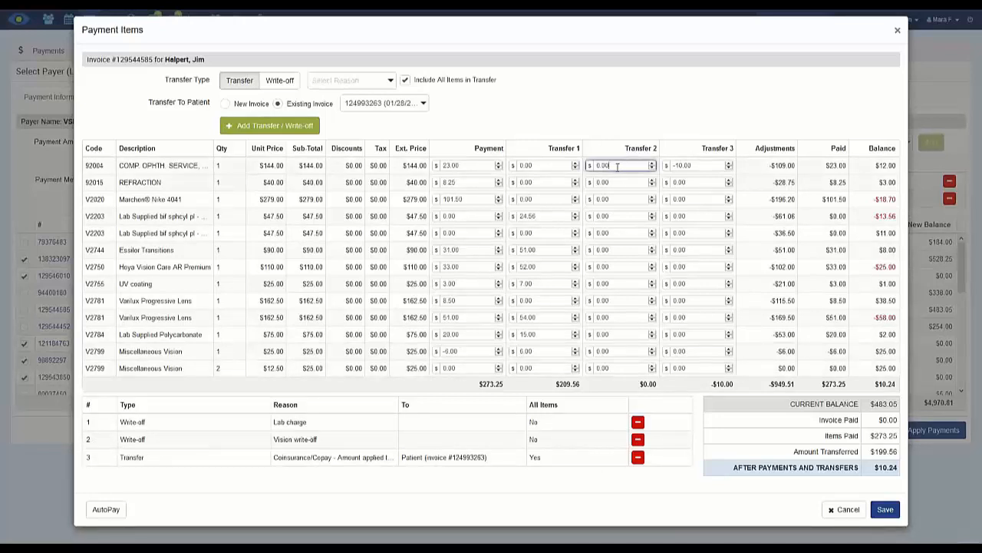
text(12)
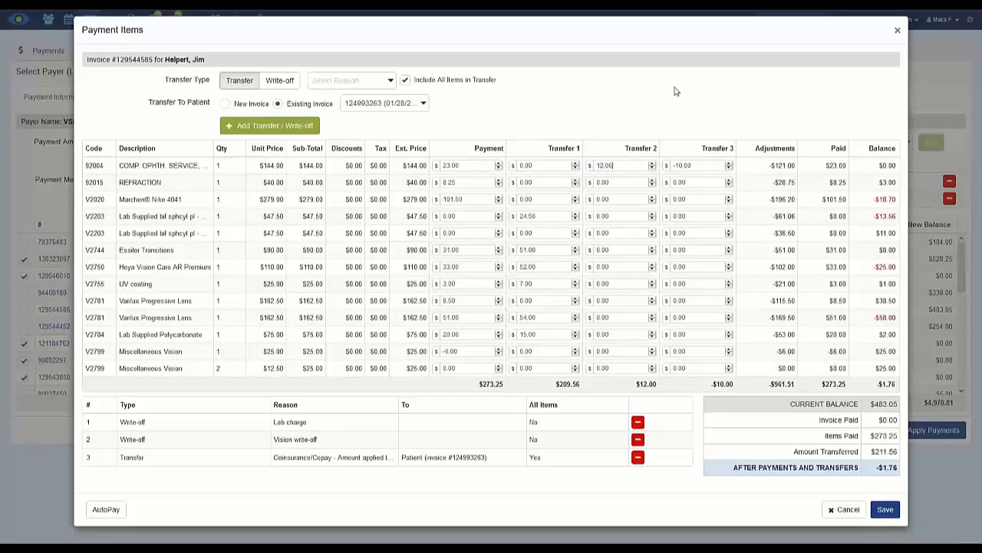
key(Tab)
text(3)
key(Tab)
text(-18.70)
key(Tab)
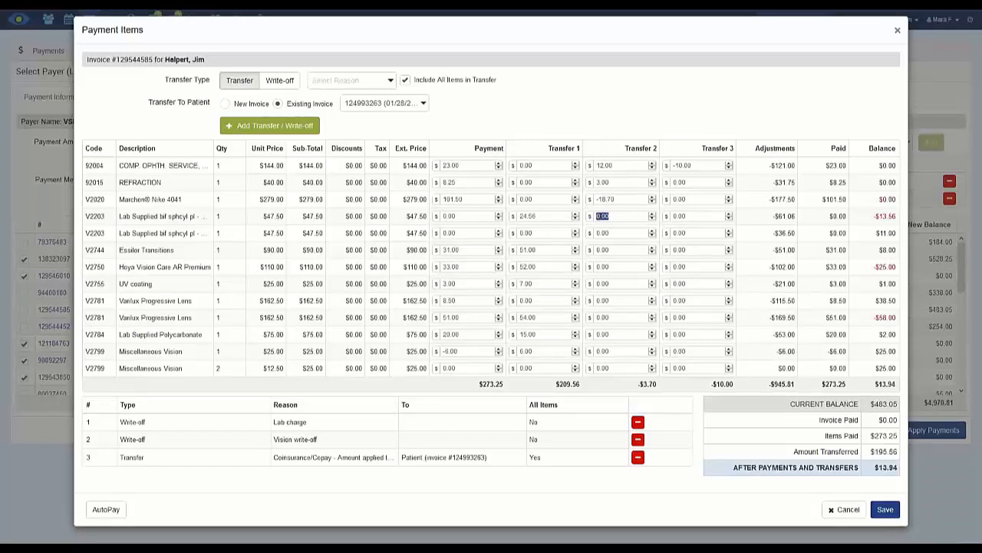
Enter vision write-offs of -13.56 and 11.00 for the two V2203 lenses and 8.00 for the V2744 Transitions.
text(-13.56)
key(Tab)
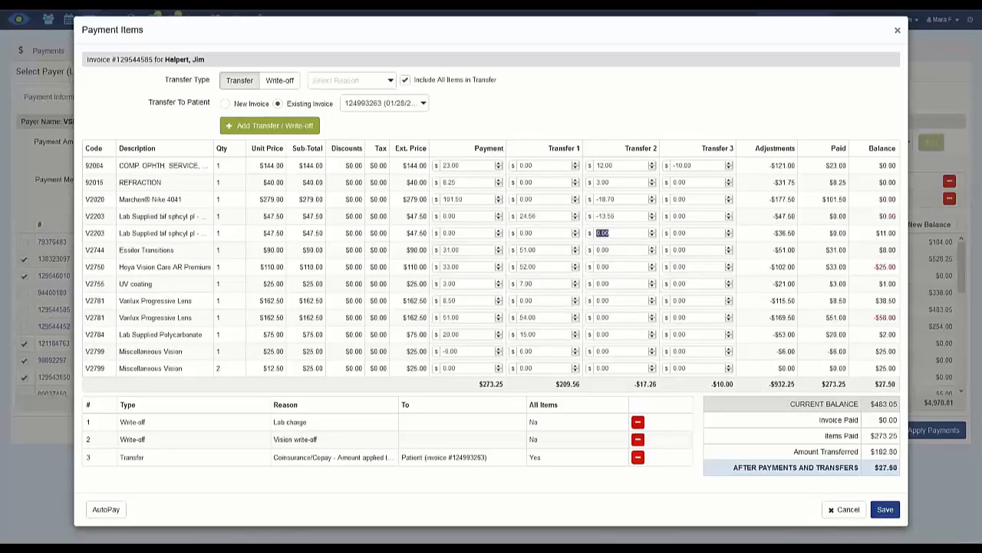
text(11)
key(Tab)
text(8)
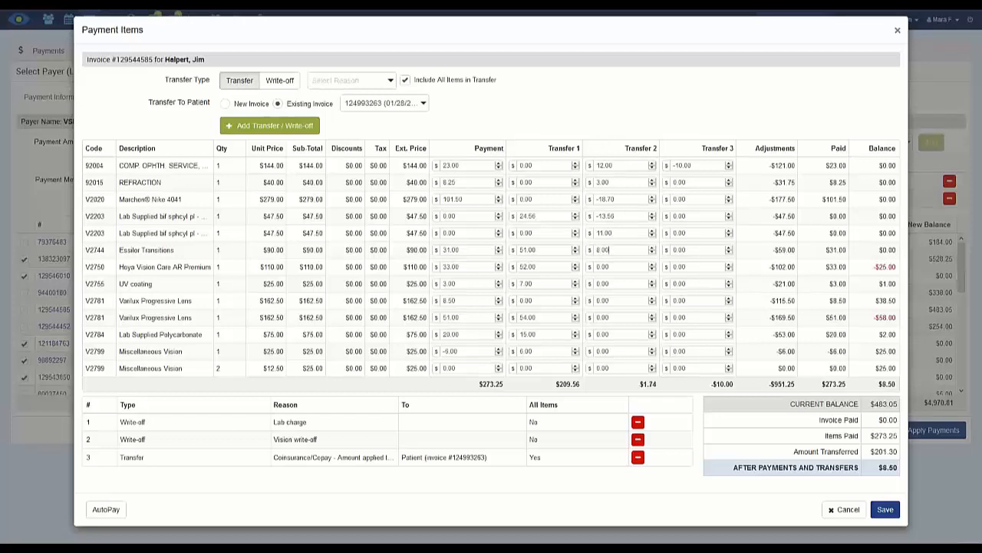
Enter vision write-offs of -25.00 for V2750, 1.00 for the V2755 UV coating and 38.50 for the first V2781 lens.
key(Tab)
text(-25)
key(Tab)
text(1.00)
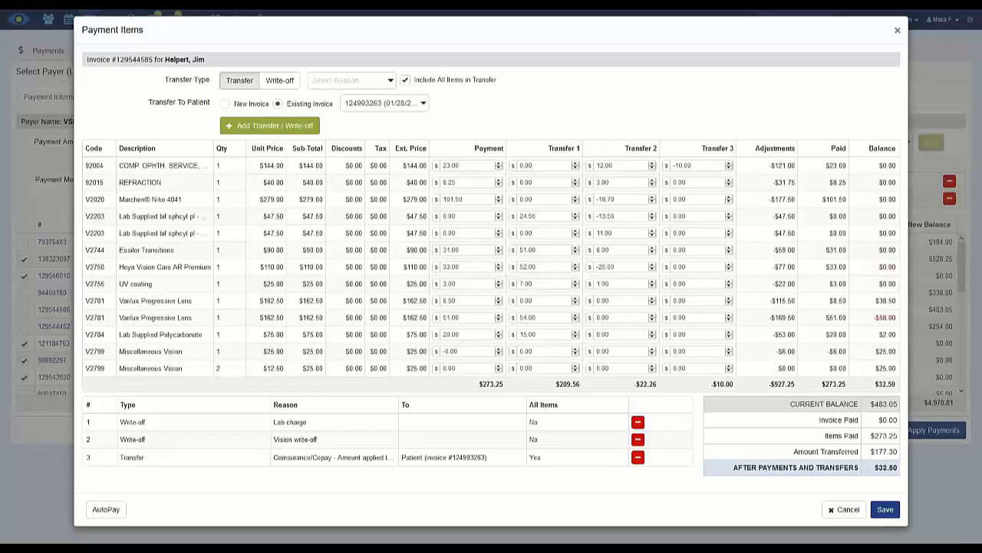
key(Tab)
text(38.50)
key(Tab)
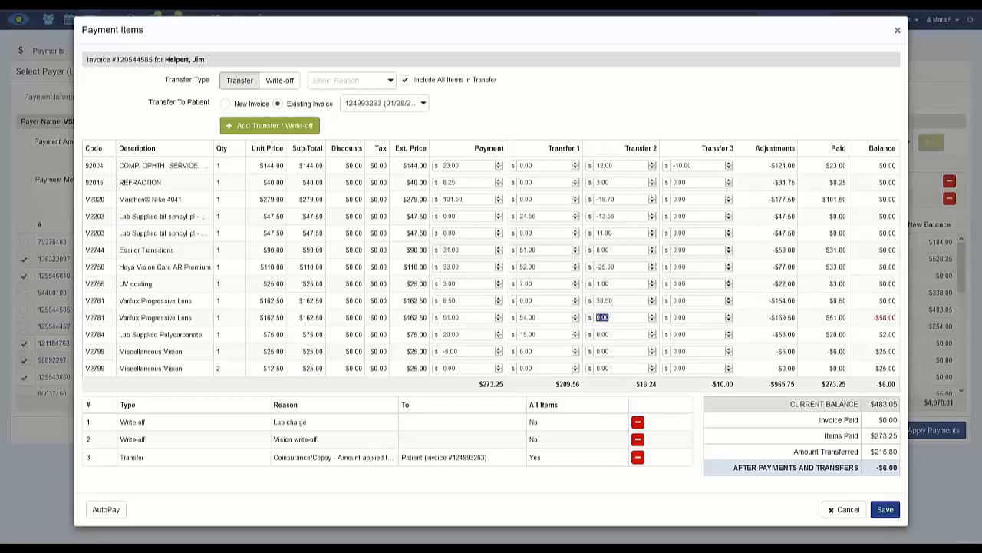
Enter vision write-offs of -58.00 for the second V2781 lens and 2.00 for the V2784 polycarbonate.
text(-58.00)
key(Tab)
text(2)
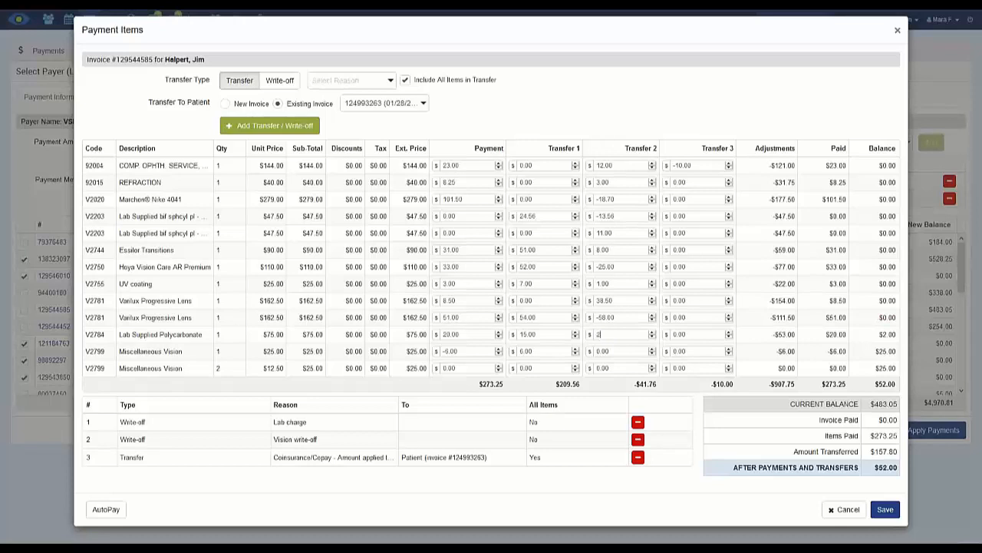
text(.00)
key(Tab)
Enter a vision write-off of 25.00 for each V2799 Miscellaneous Vision item and save the payment items.
text(25)
key(Tab)
text(25.00)
click(604, 368)
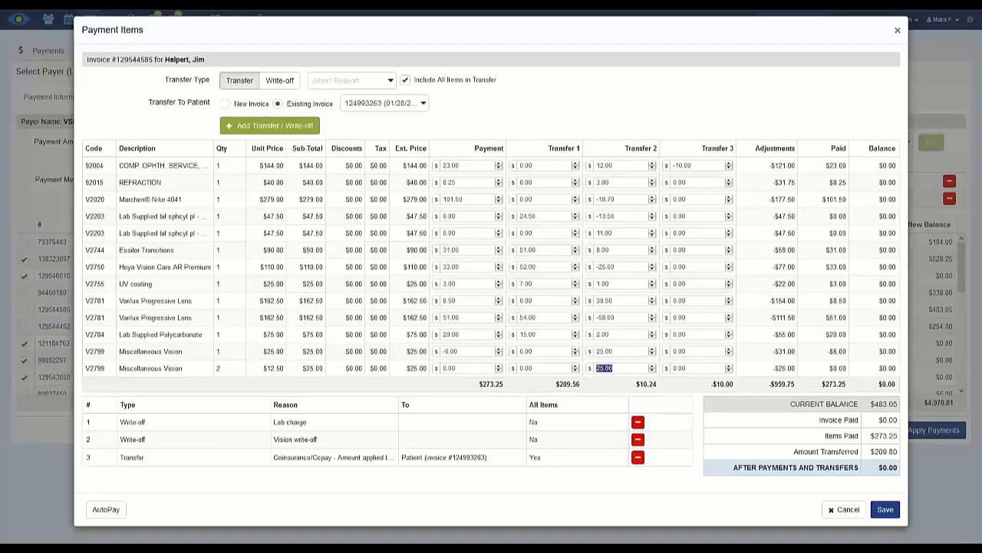
click(887, 511)
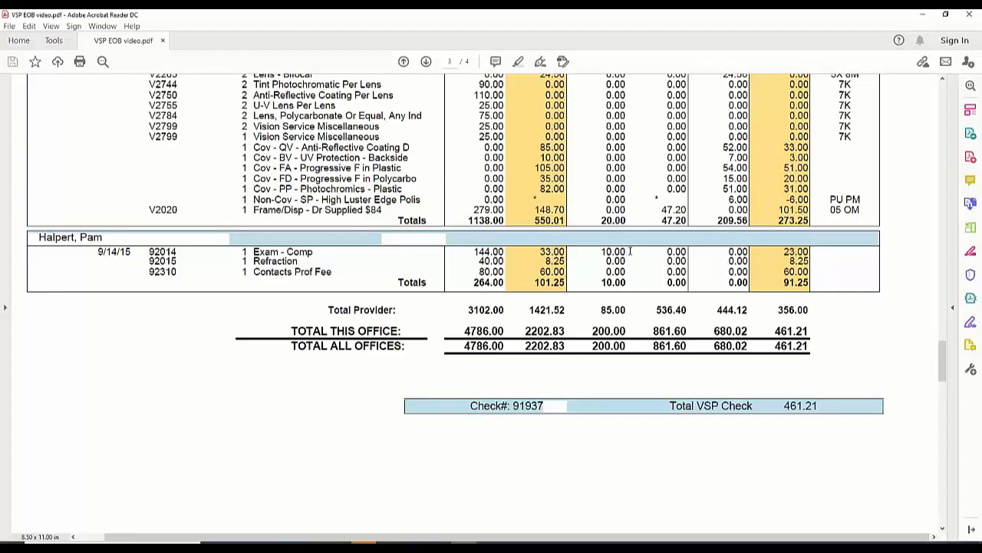
Open the payment items of the 09/14/2019 patient invoice from the EOB and remove its lab charge write-off.
click(925, 19)
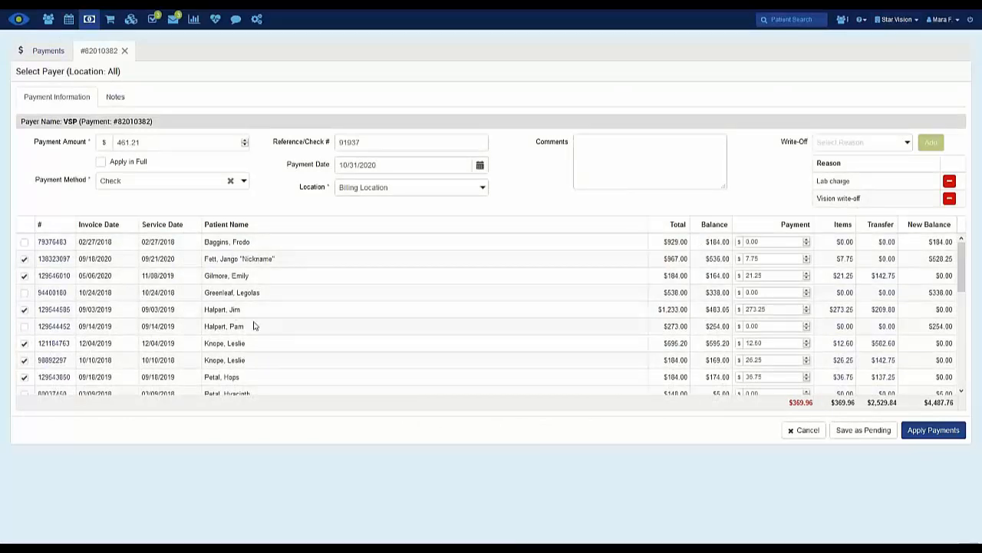
click(845, 327)
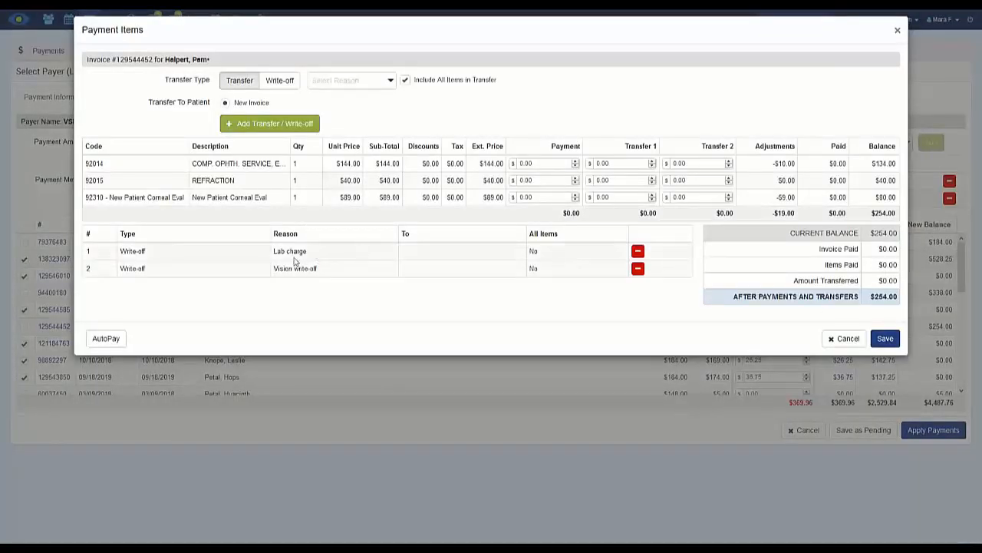
click(638, 251)
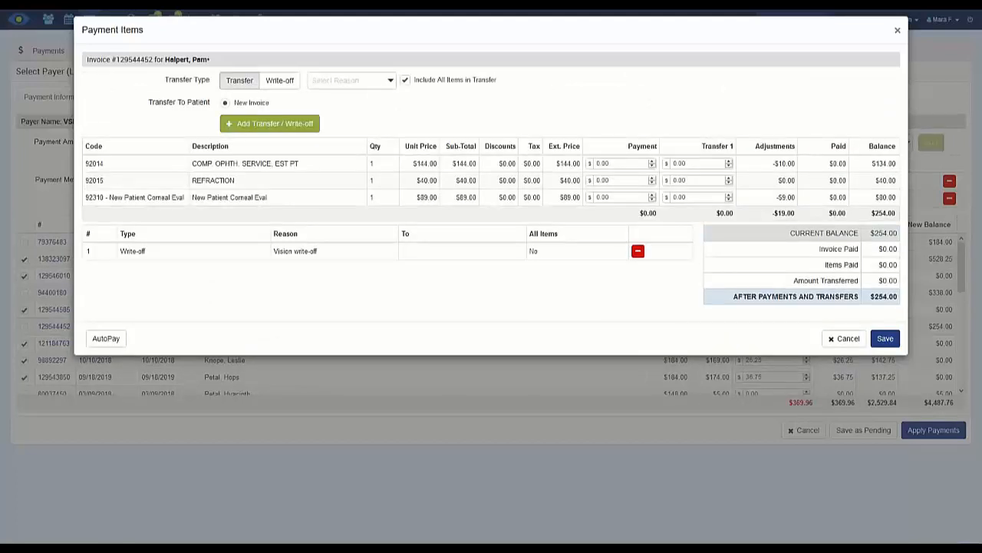
Check the existing adjustments and enter payments of 23.00 for 92014, 8.25 for the 92015 refraction and 60.00 for 92310.
mouse_move(785, 163)
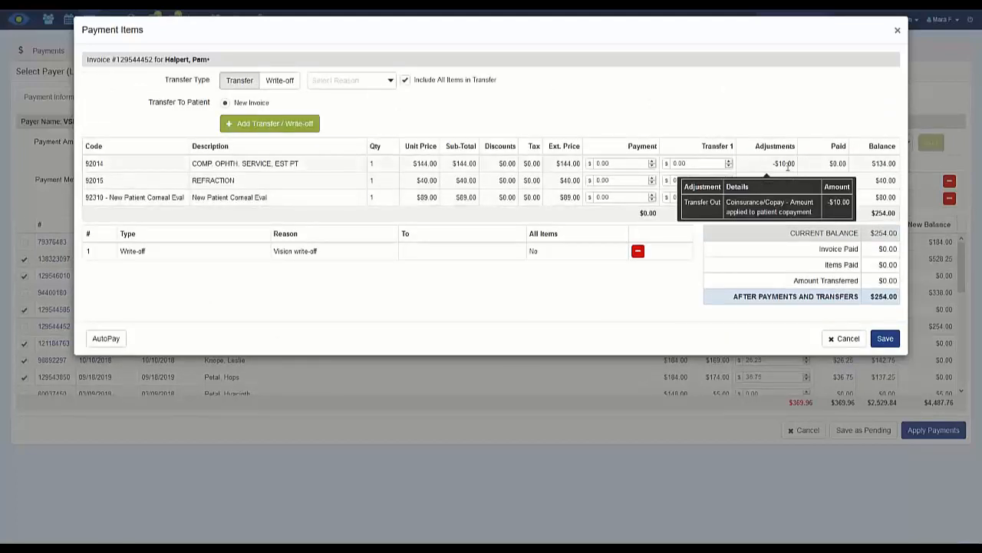
mouse_move(796, 197)
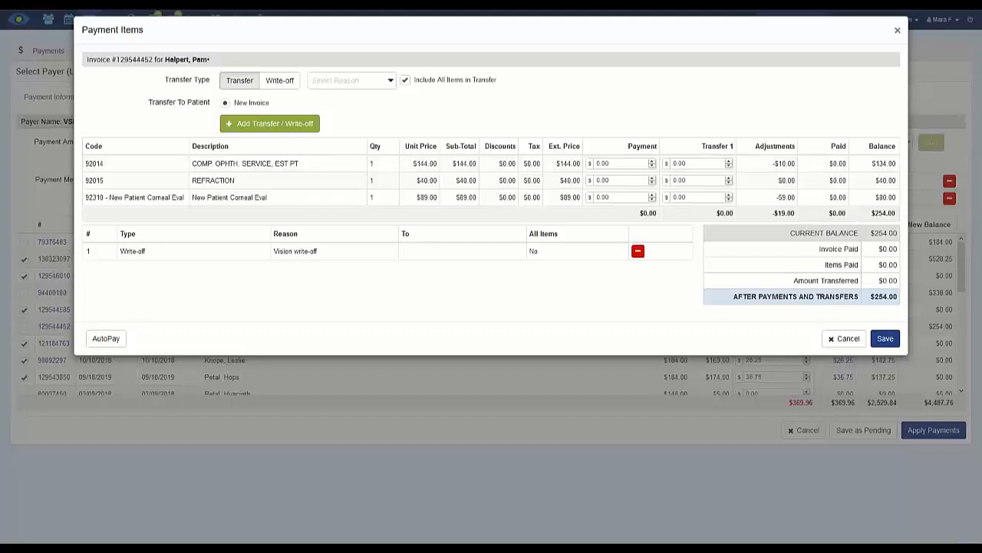
click(620, 164)
drag(620, 165, 595, 165)
text(23)
key(Tab)
text(8.25)
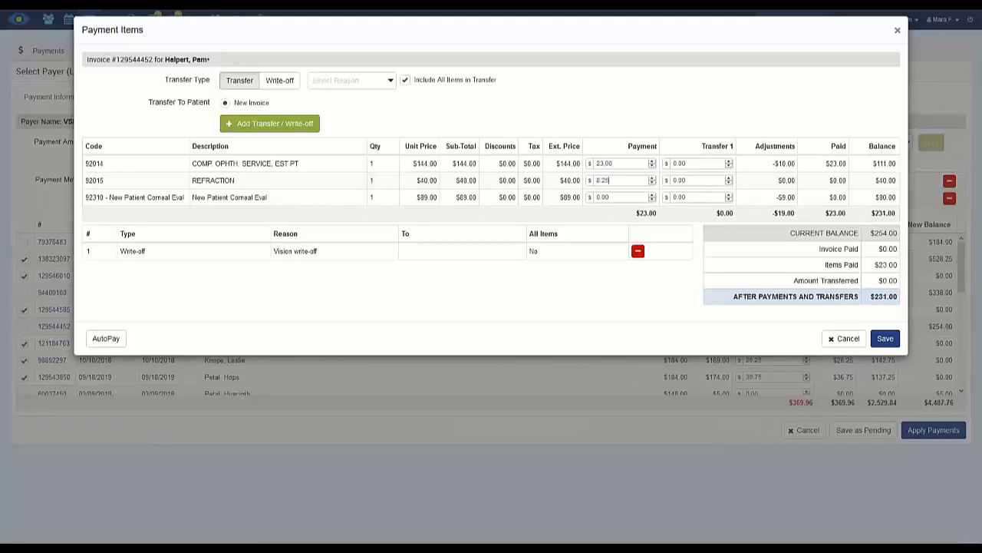
key(Tab)
text(60)
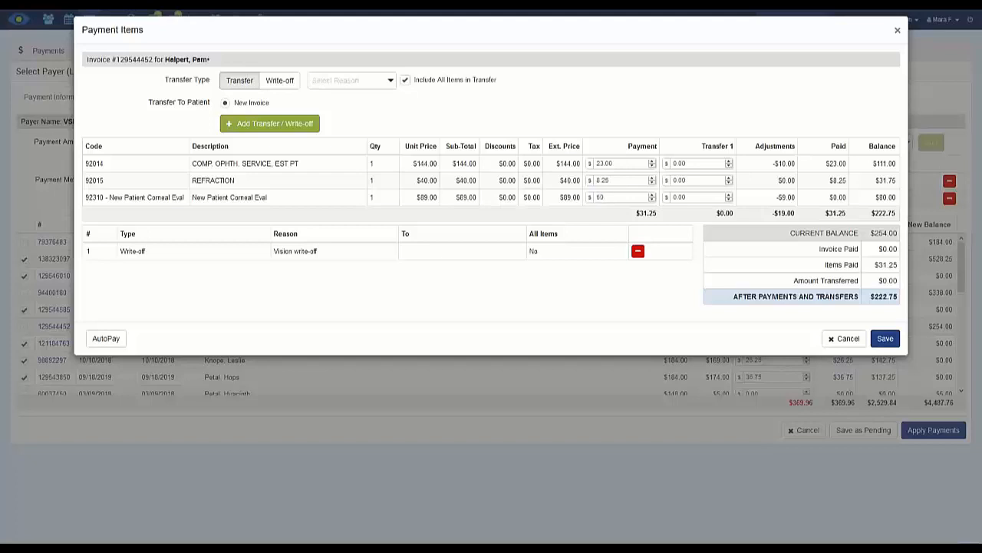
text(.00)
Enter vision write-offs of 111.00 for 92014, 31.75 for 92015 and 20.00 for 92310, and save the payment items.
drag(705, 164, 670, 167)
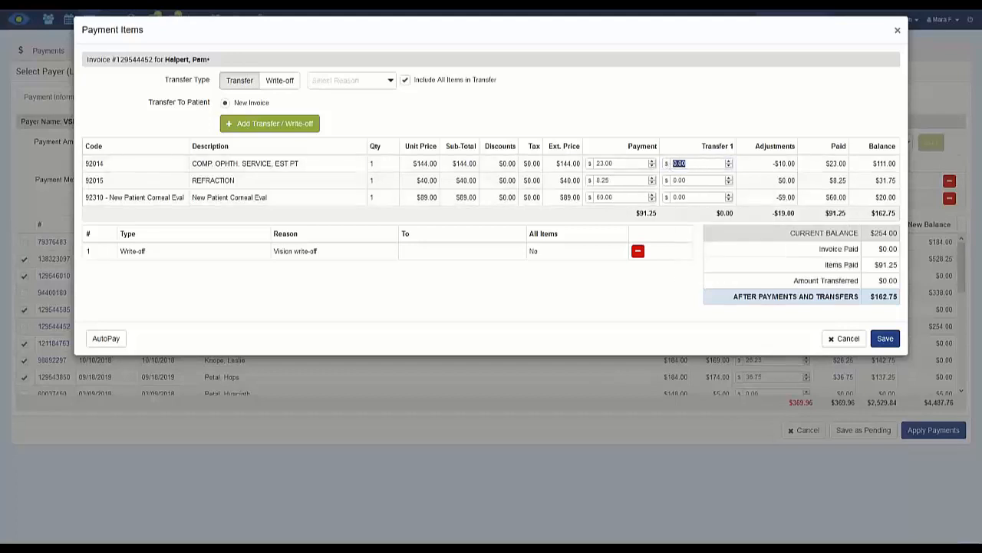
text(111.00)
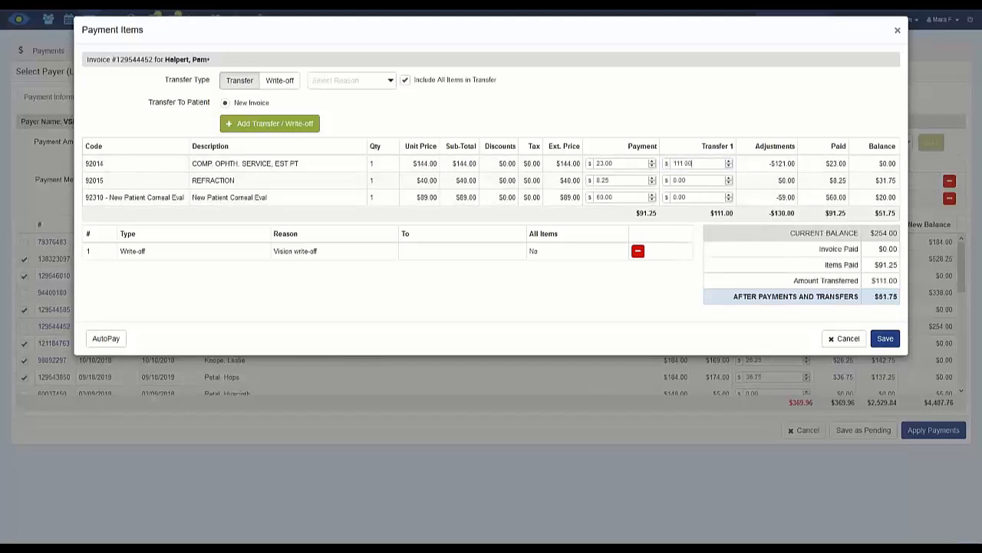
key(Tab)
text(31.75)
key(Tab)
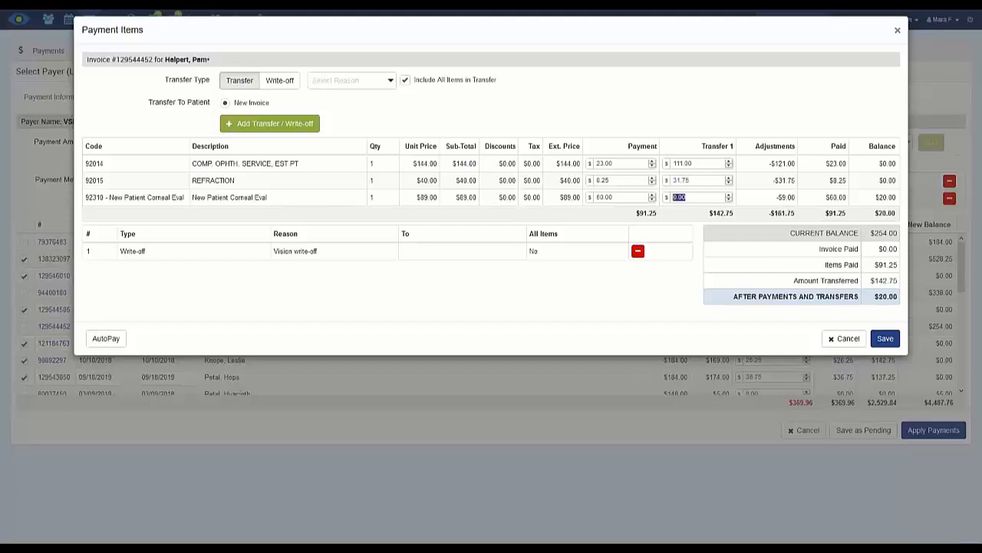
text(20)
key(Tab)
click(886, 342)
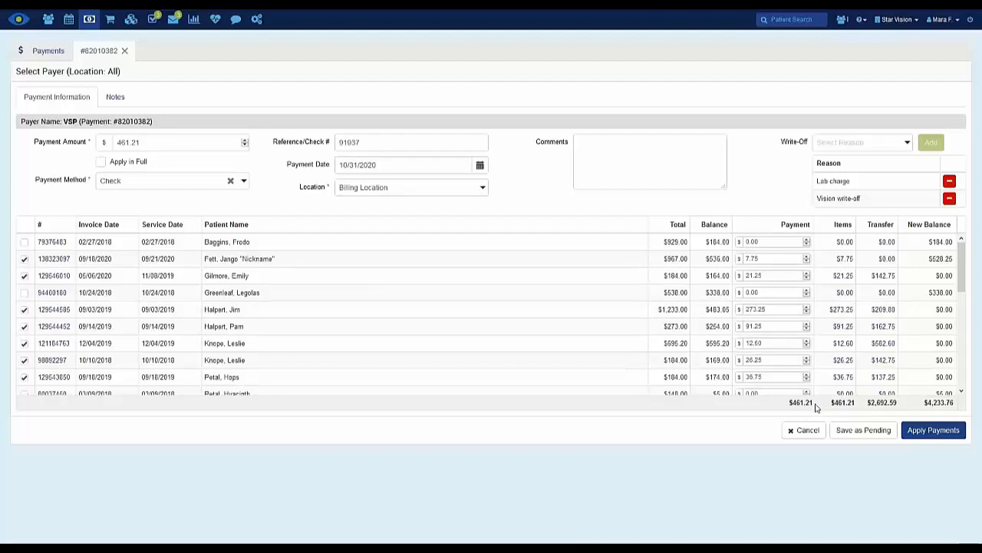
Apply the VSP check payments to the selected invoices and open the support and resource options.
click(930, 434)
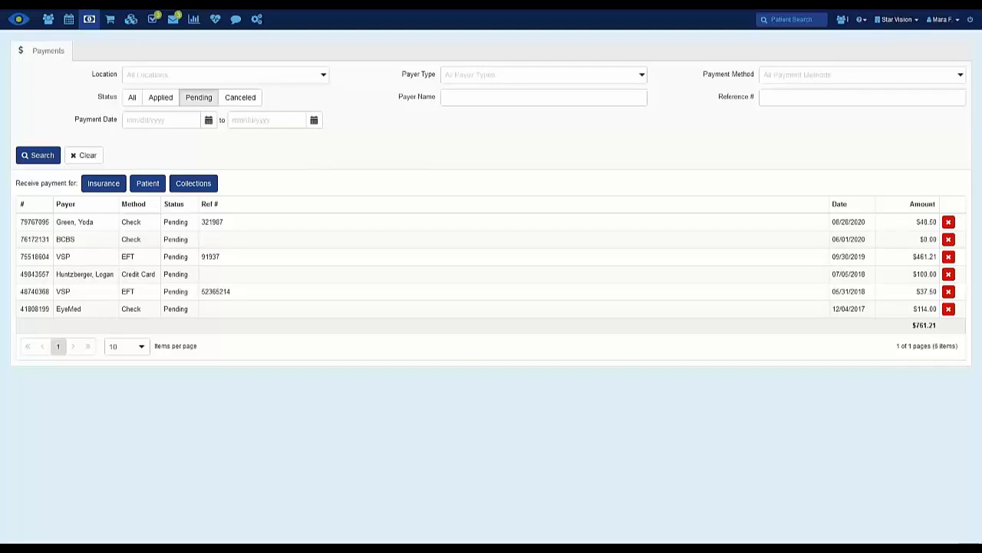
click(861, 22)
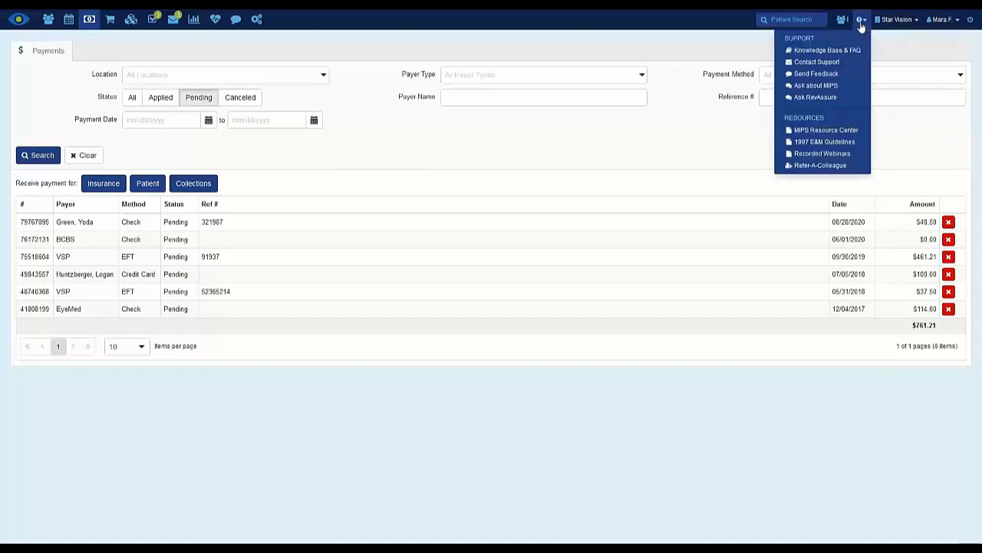